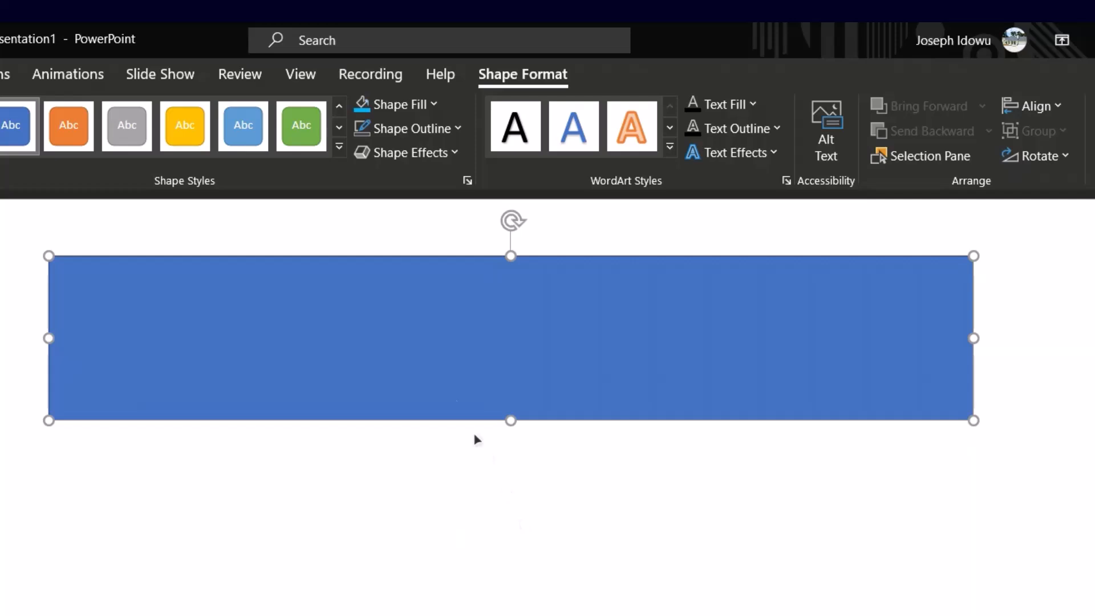
Step: Apply the "Moderate Effect - Gold, Accent 4" theme style to the blue rectangle
click(570, 525)
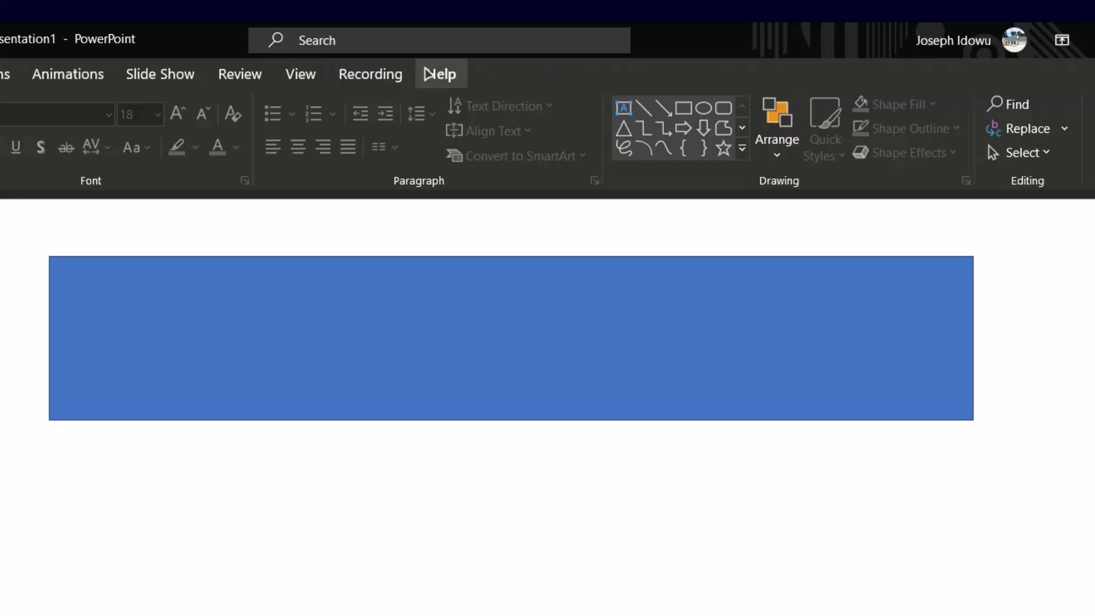
double_click(469, 332)
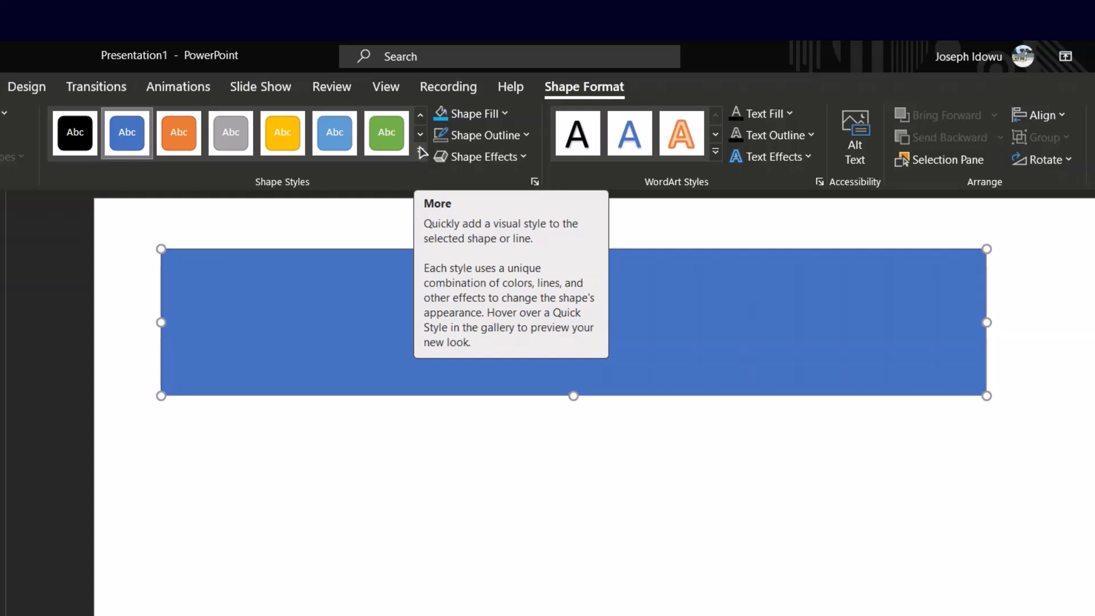
click(421, 135)
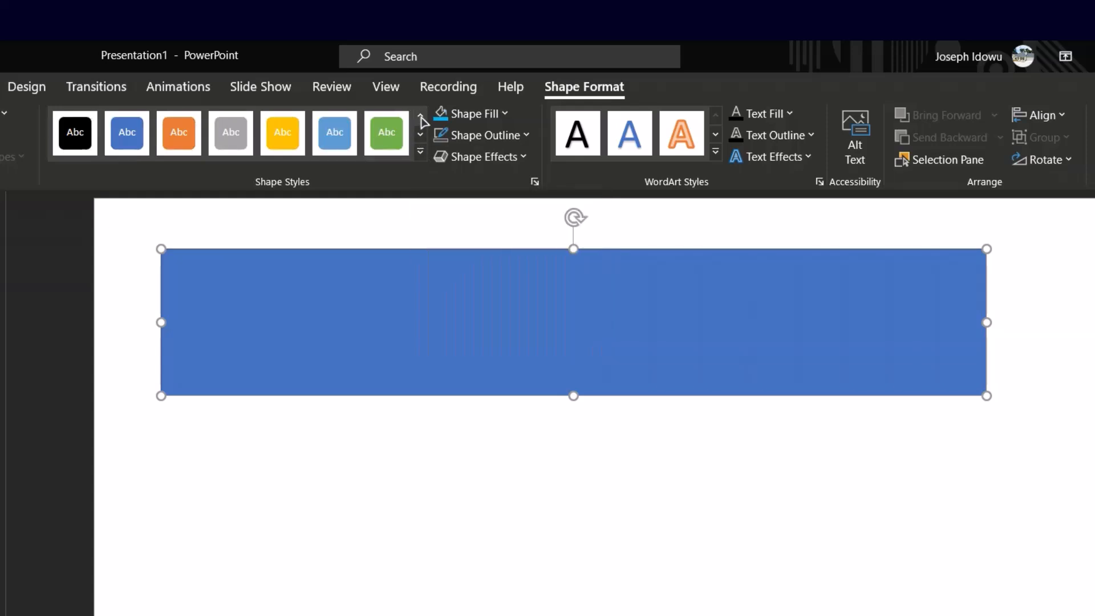
click(421, 116)
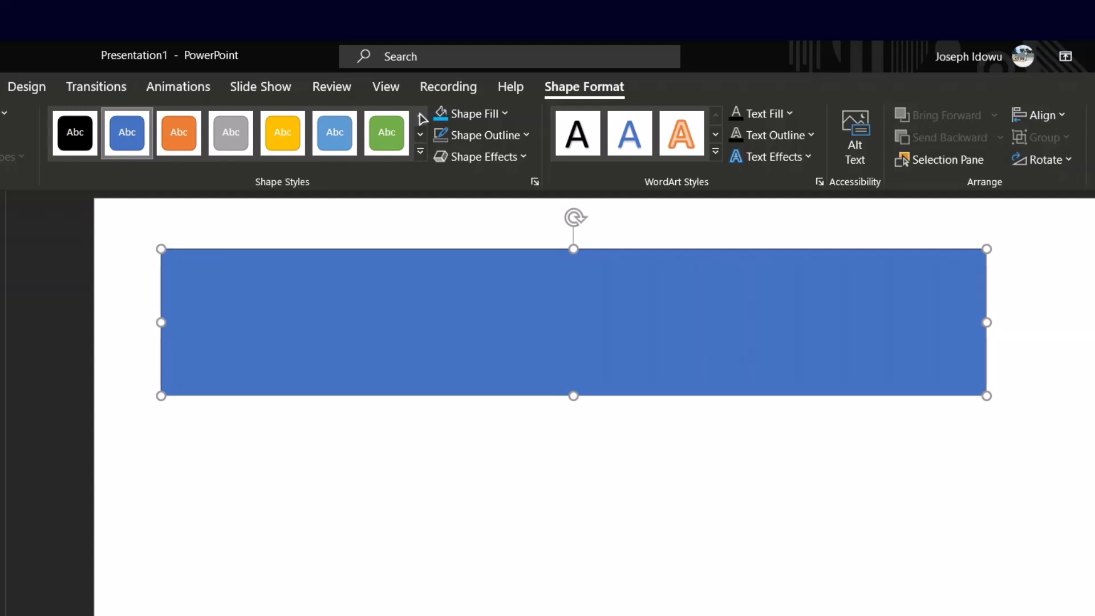
click(420, 154)
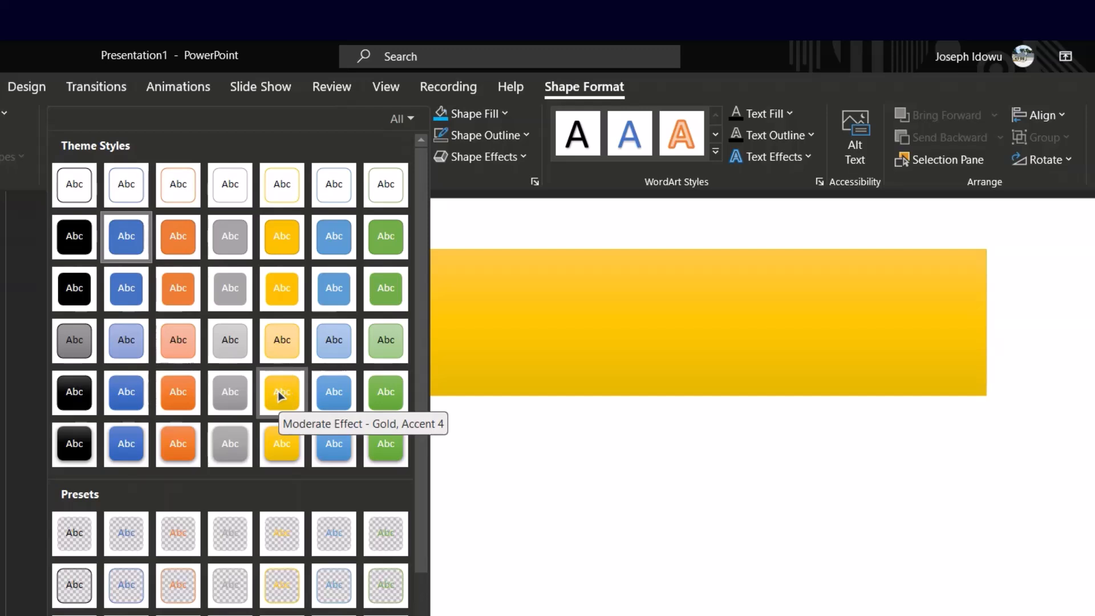
click(279, 391)
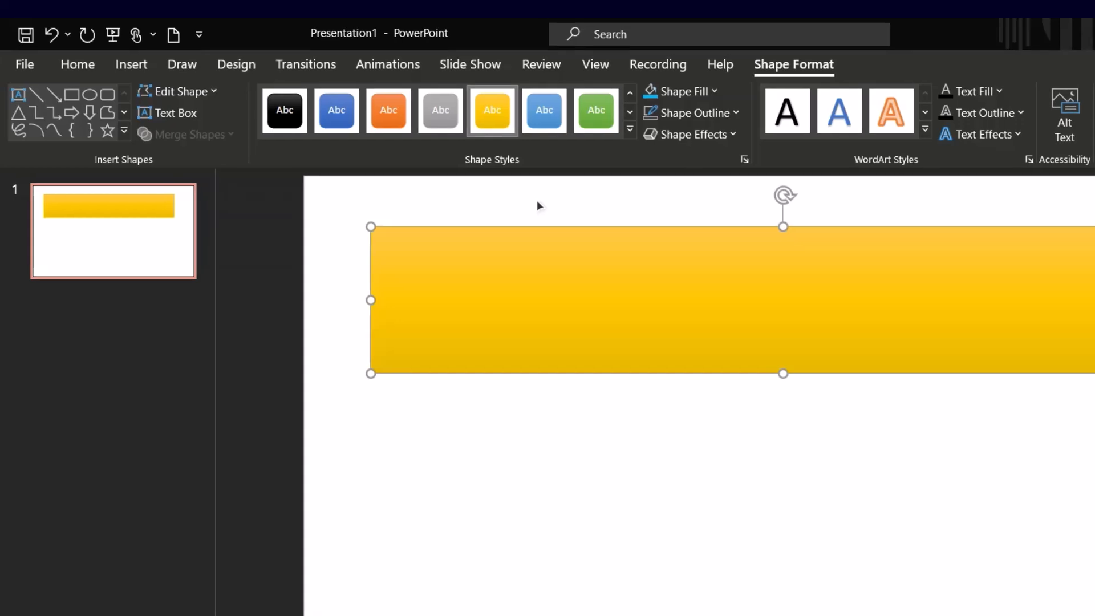
Step: Fill the wide rectangle with the theme color Gold, Accent 4, Lighter 40%
click(74, 66)
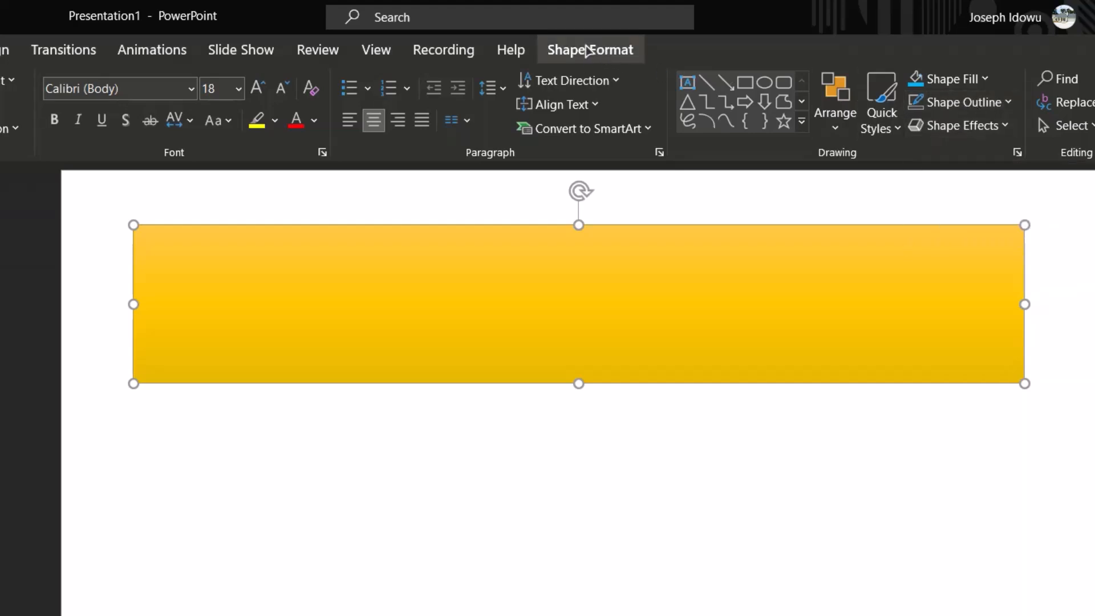
click(593, 50)
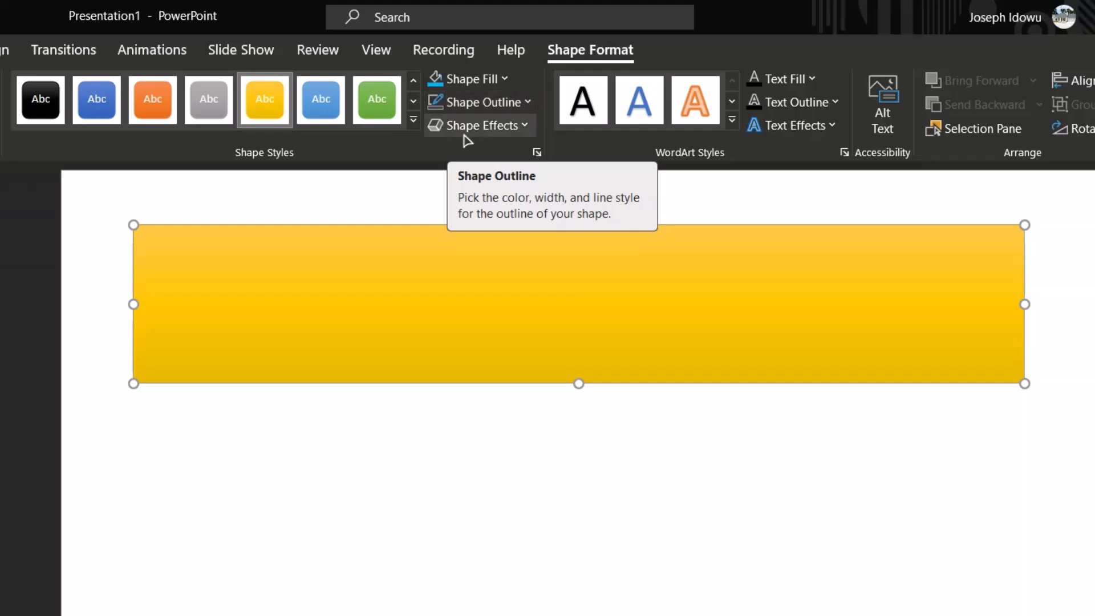
click(488, 85)
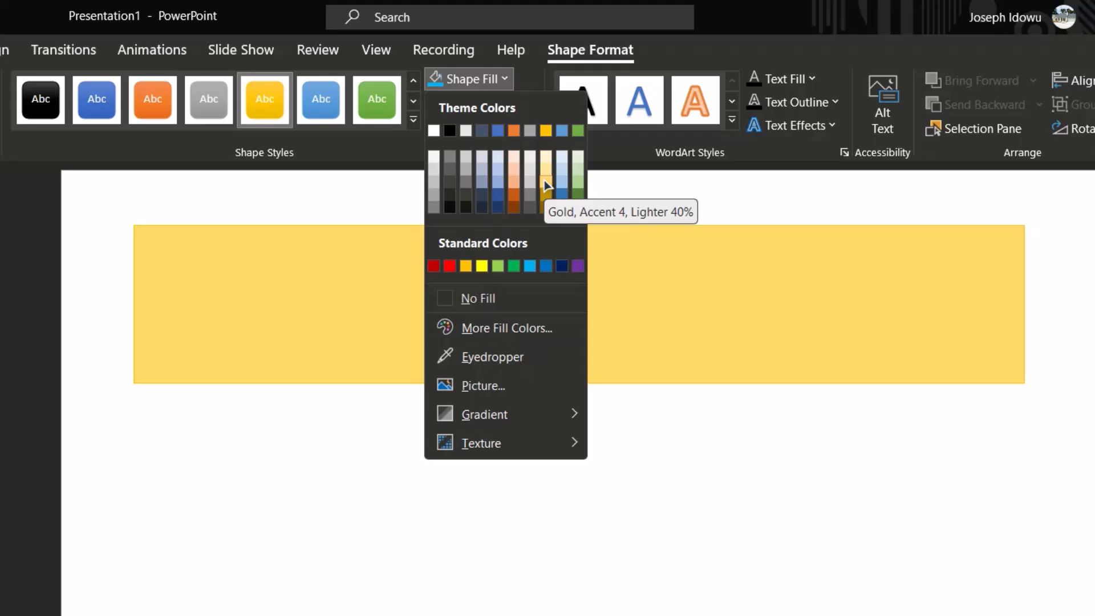
click(546, 184)
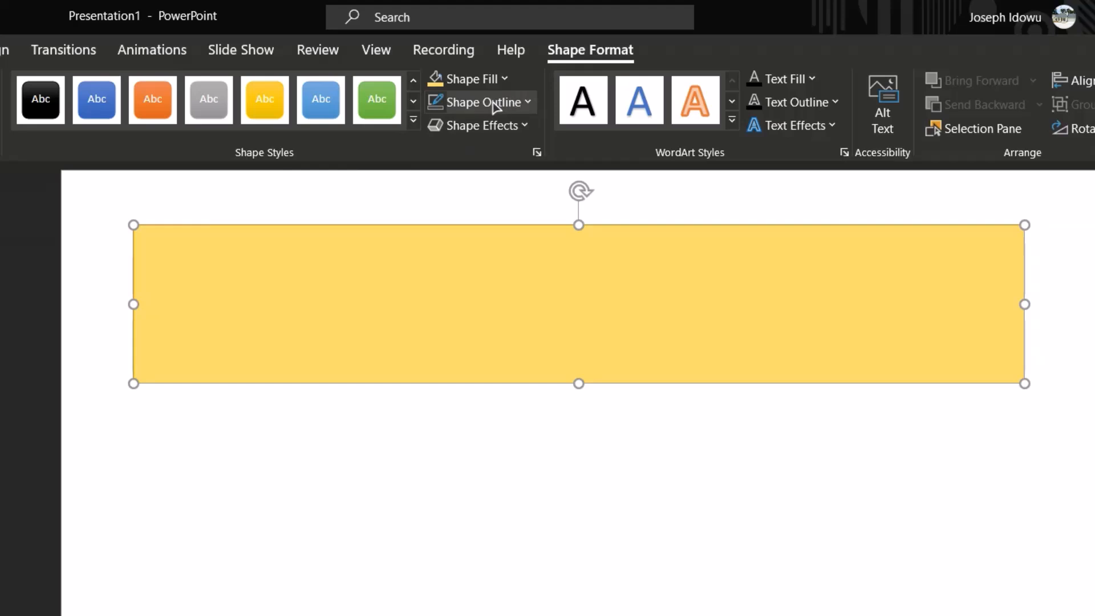
Step: Give the rectangle a standard dark red outline with a weight of 6 pt
click(494, 107)
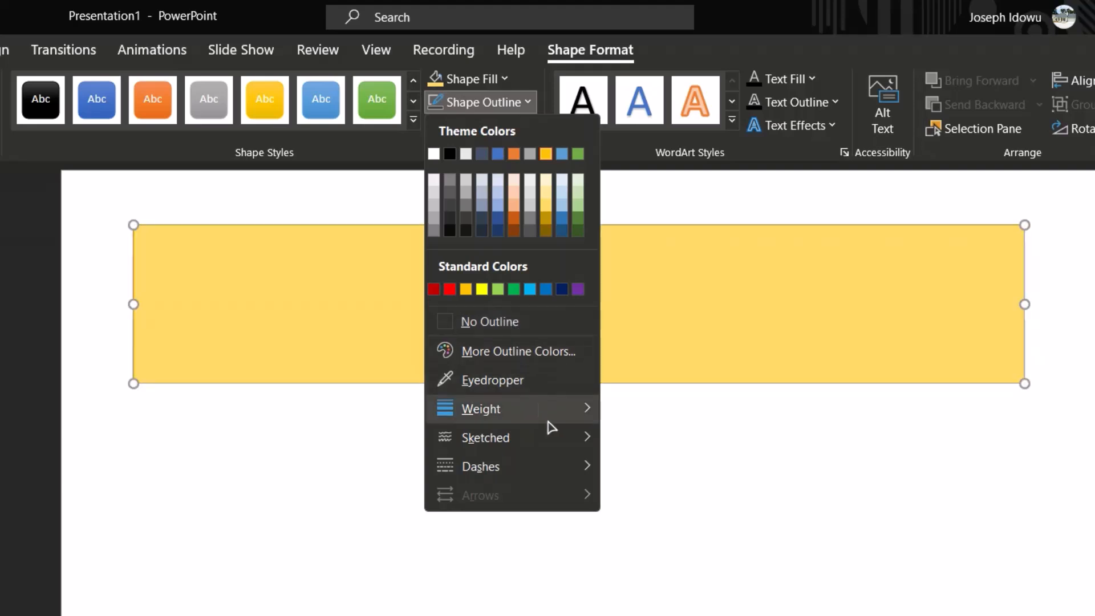
click(434, 290)
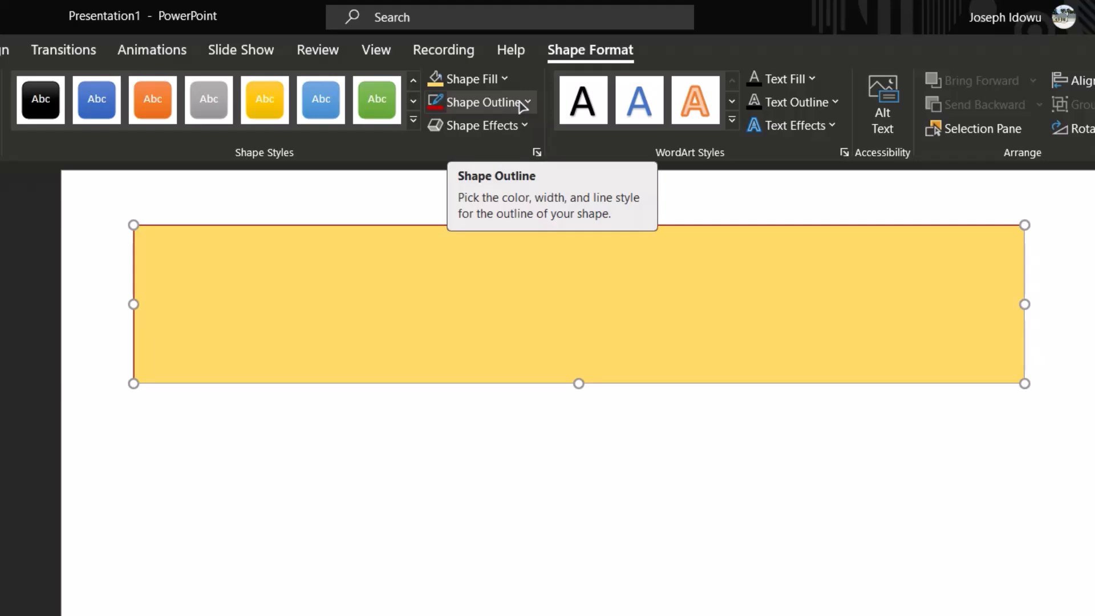
click(523, 105)
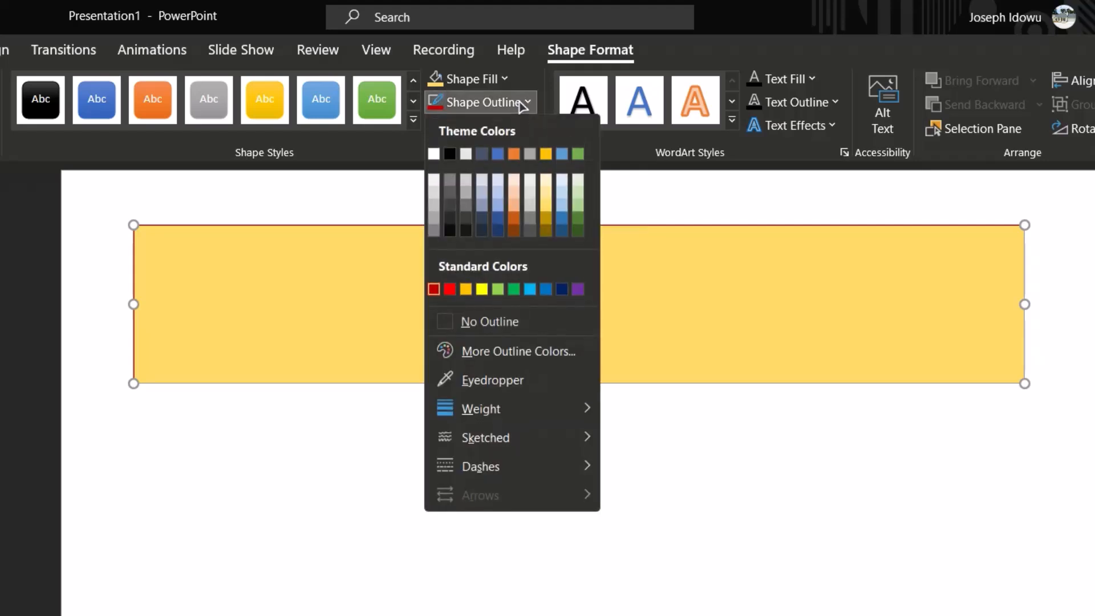
mouse_move(491, 403)
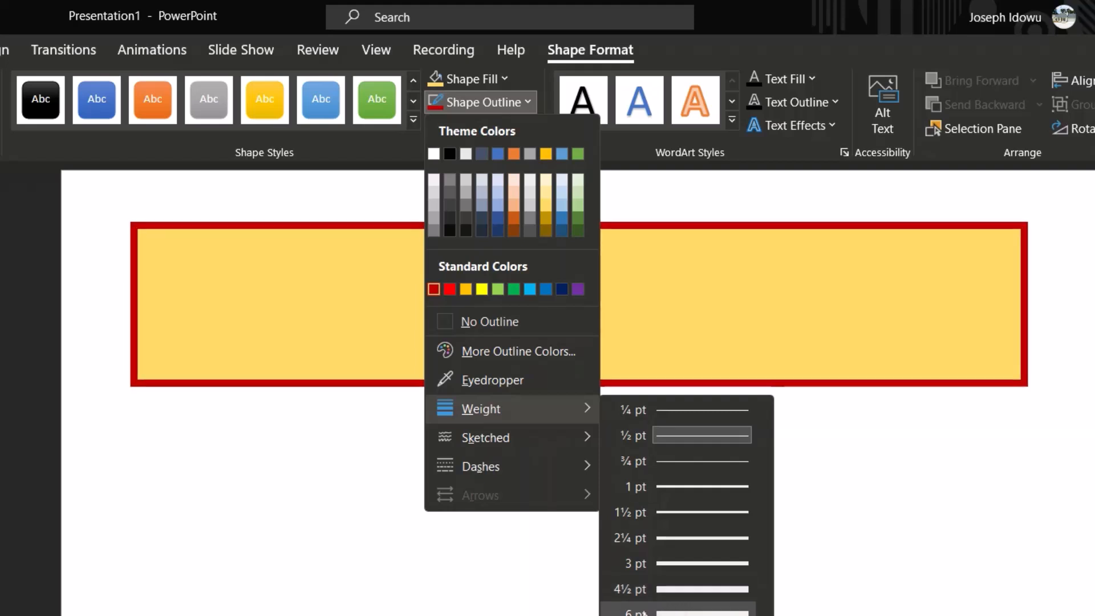
click(584, 517)
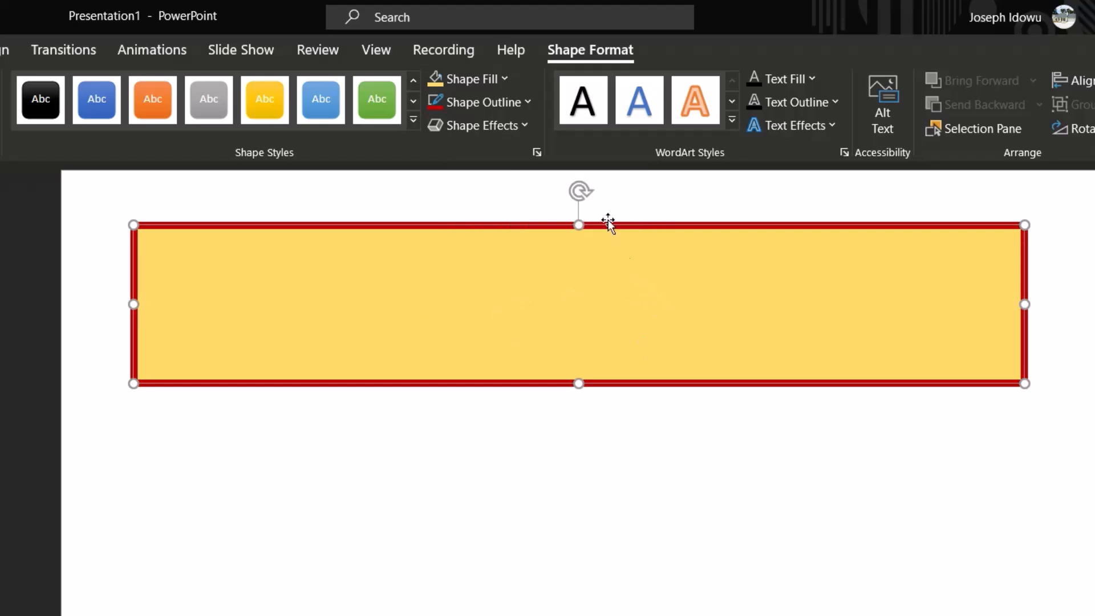
Step: Set the red-outlined rectangle to No Fill
click(489, 83)
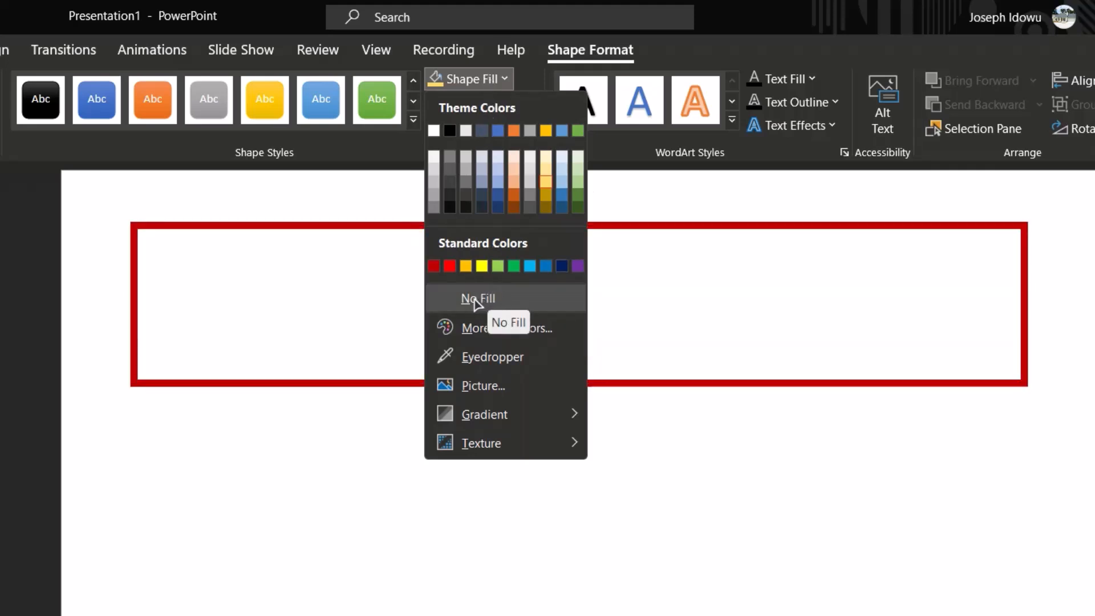
click(476, 301)
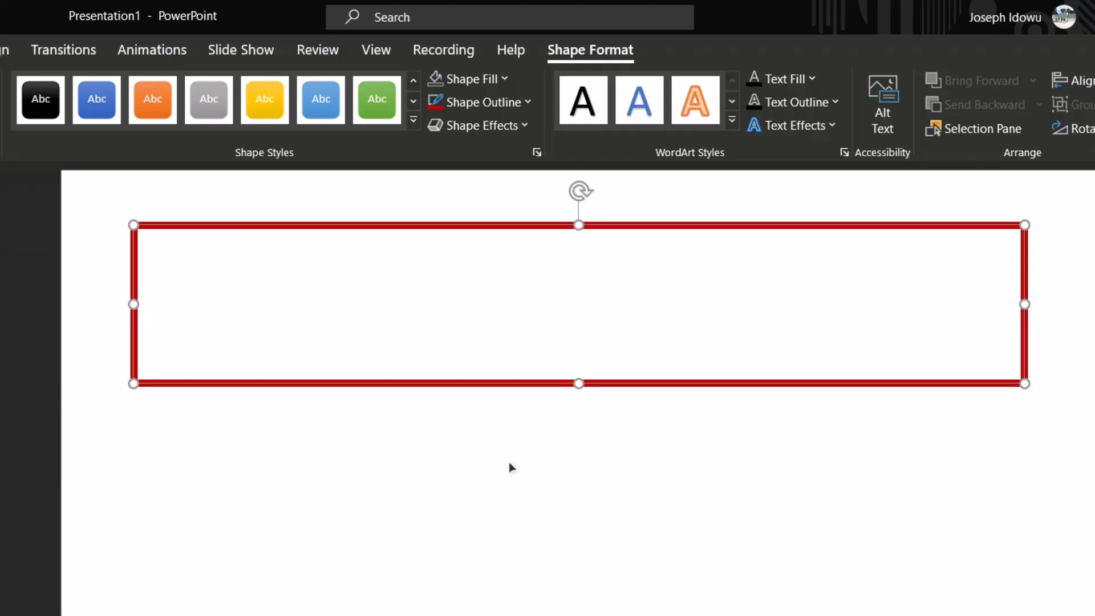
click(511, 468)
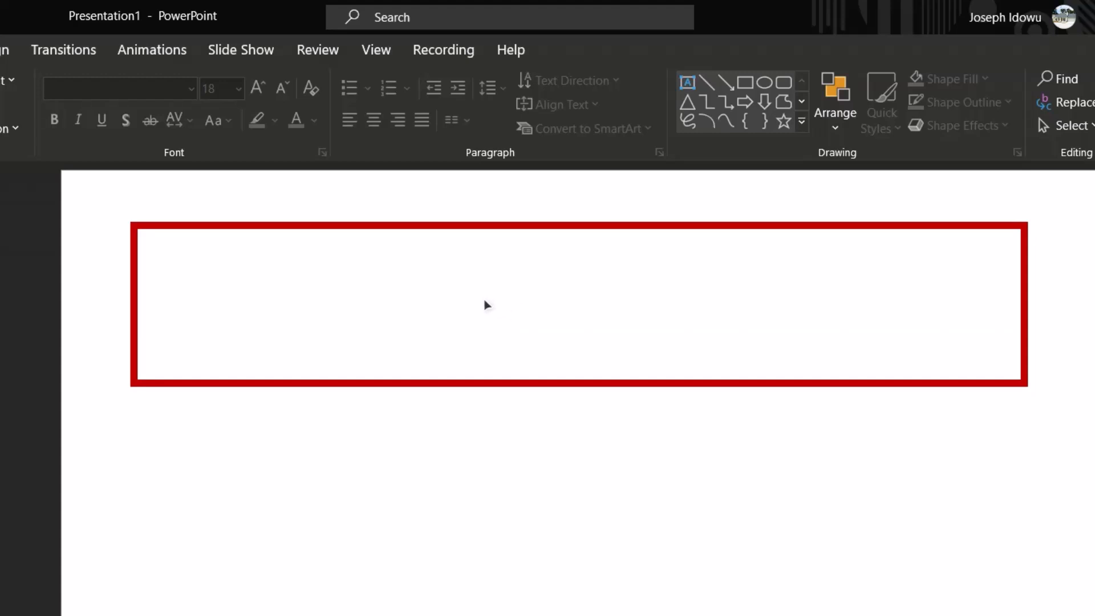
click(465, 384)
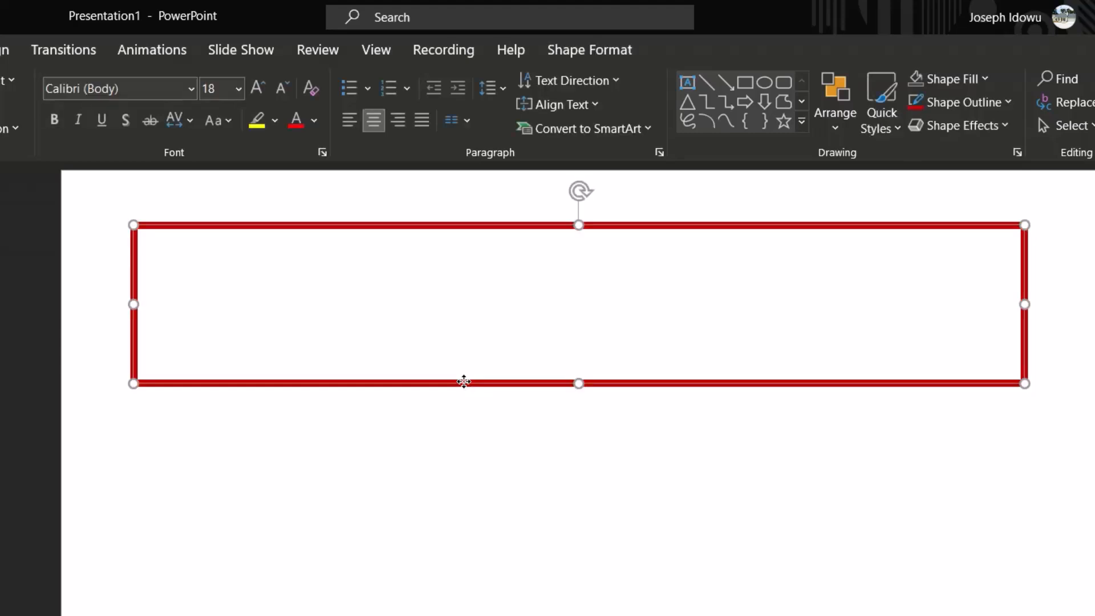
click(403, 432)
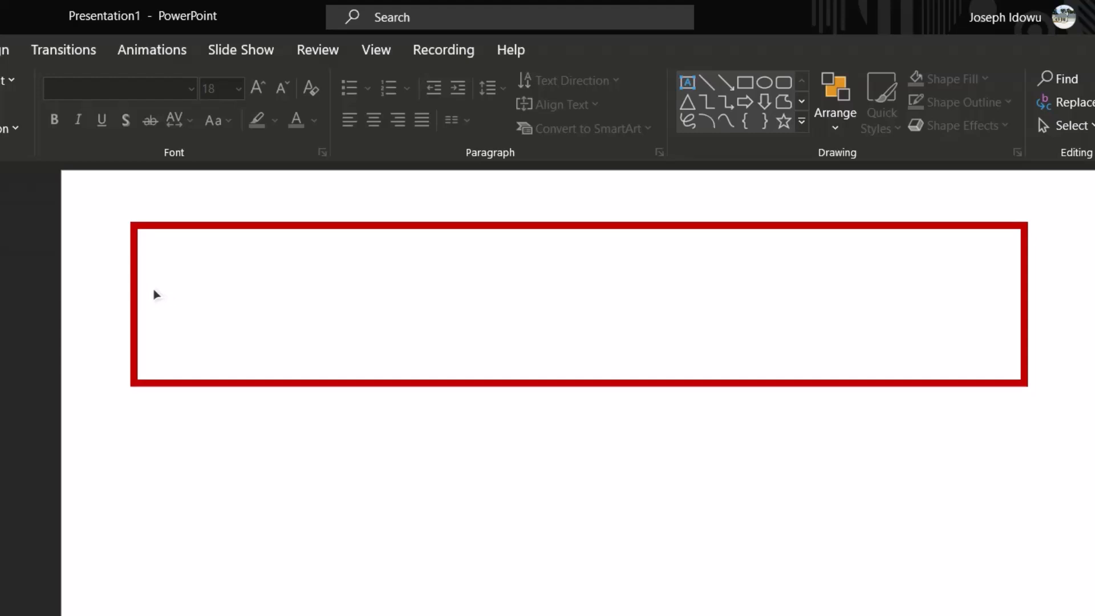
Step: Fill the rectangle with the second-lightest gold theme tint and remove its outline
click(133, 287)
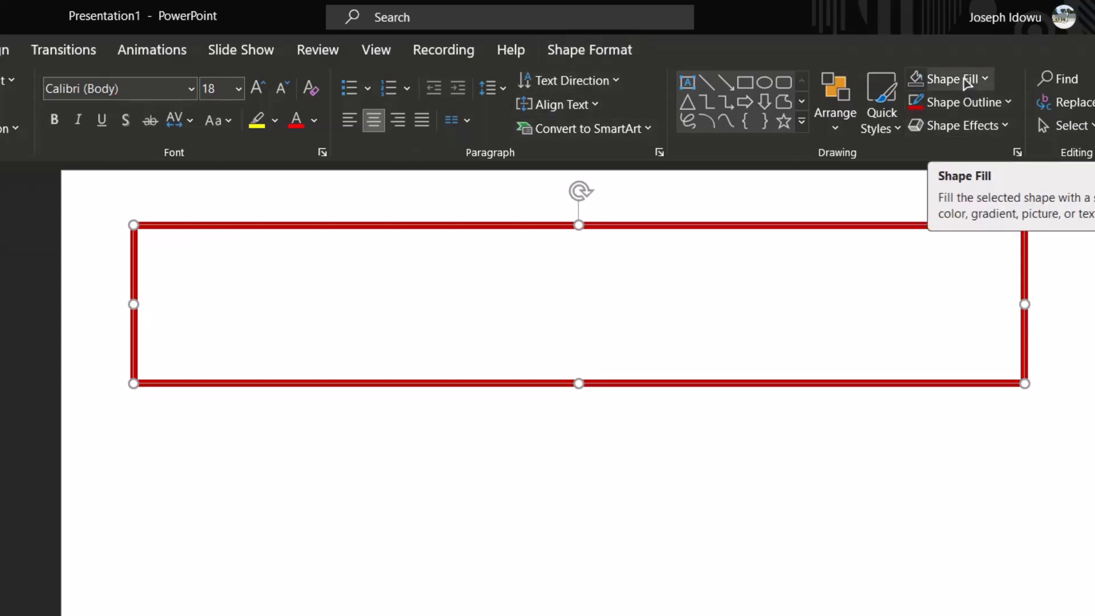
click(967, 83)
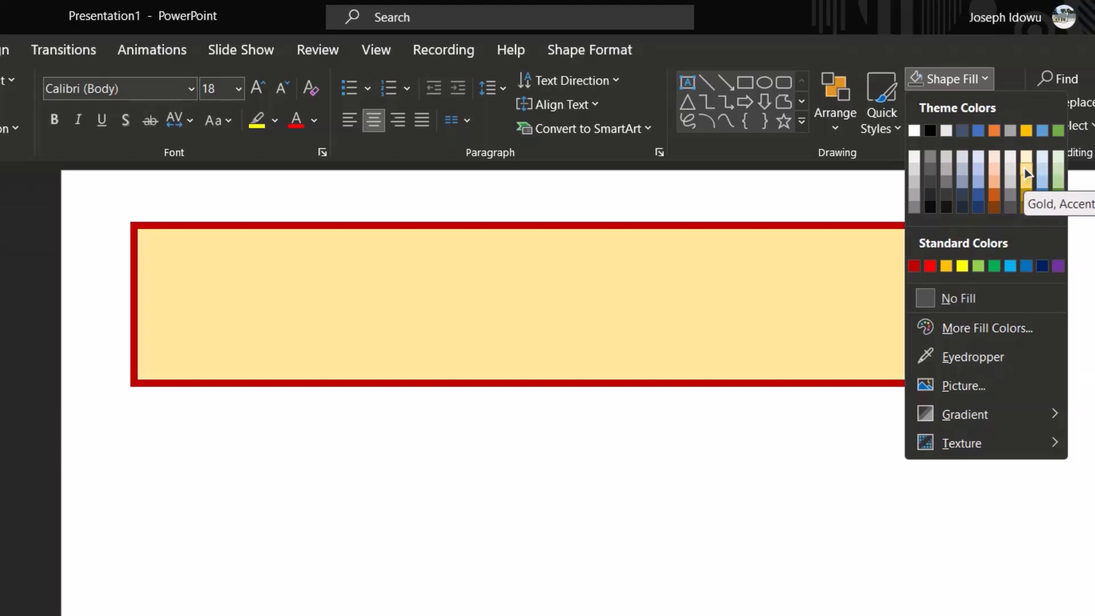
click(1027, 174)
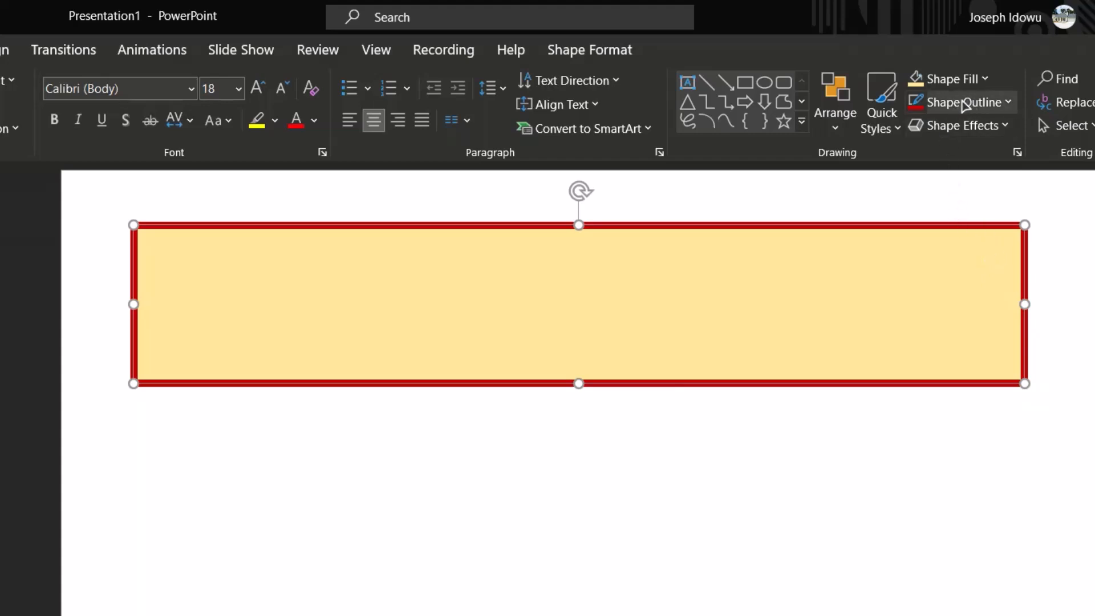
click(963, 104)
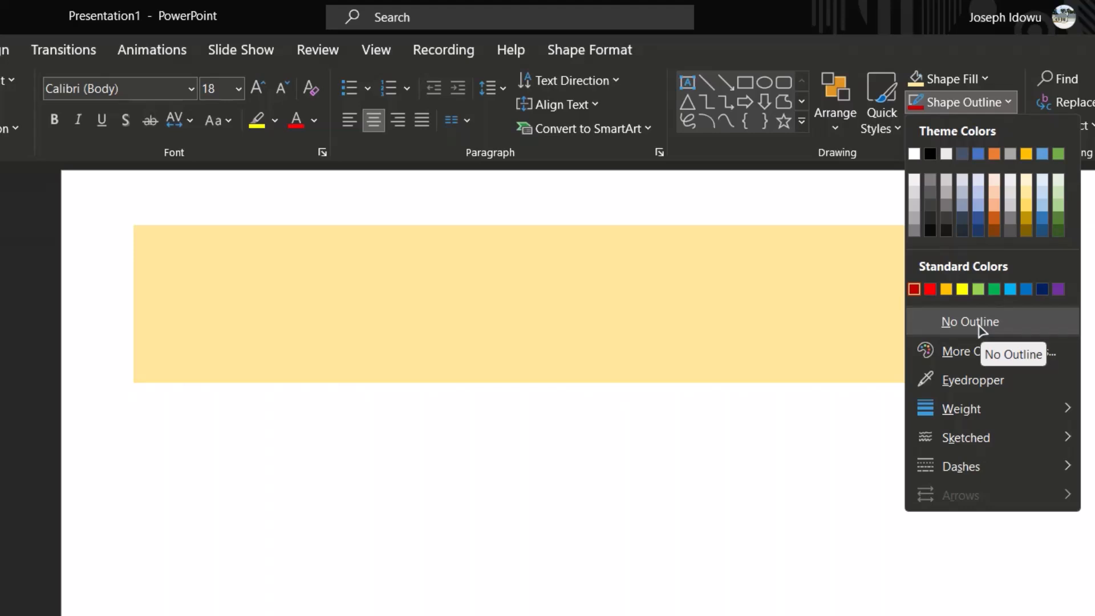
click(979, 326)
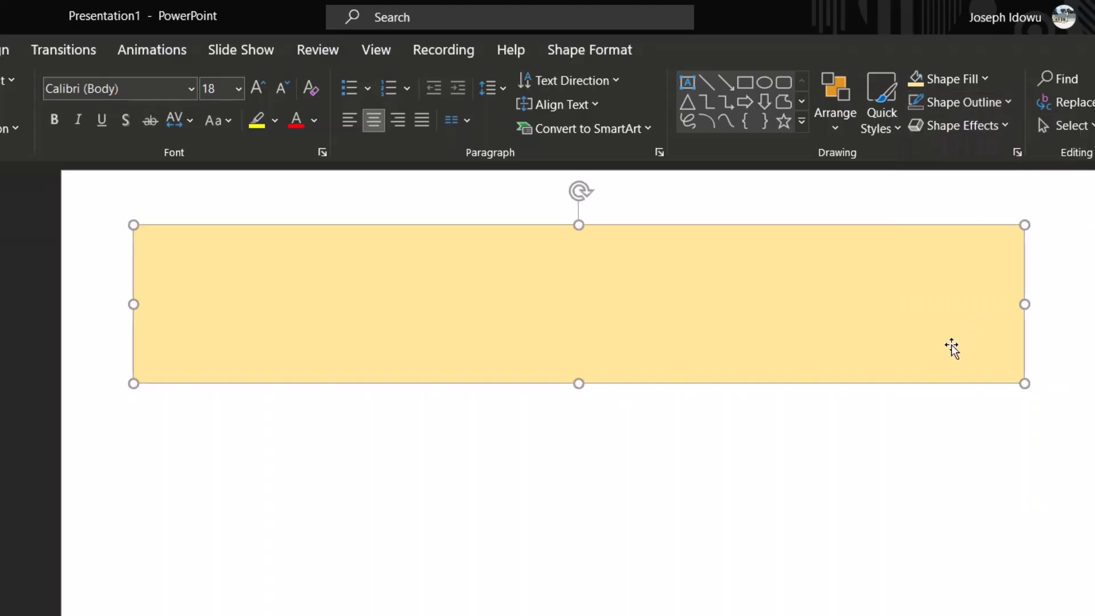
click(636, 482)
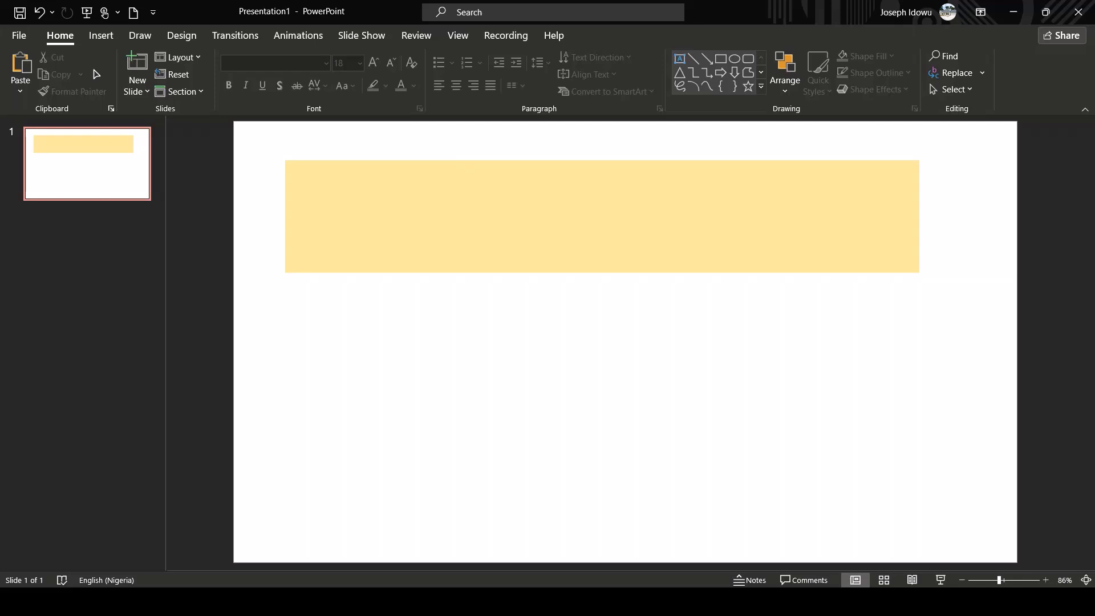
Step: Draw a rounded rectangle about 15.3 cm wide and 9.6 cm high on the slide below the pale gold rectangle
click(98, 39)
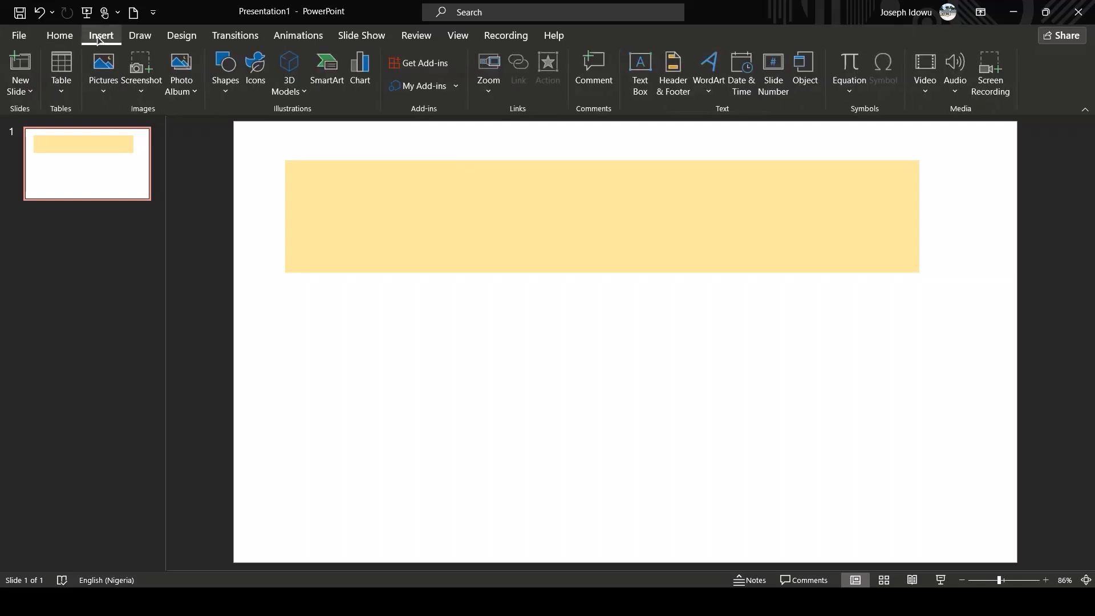
click(226, 83)
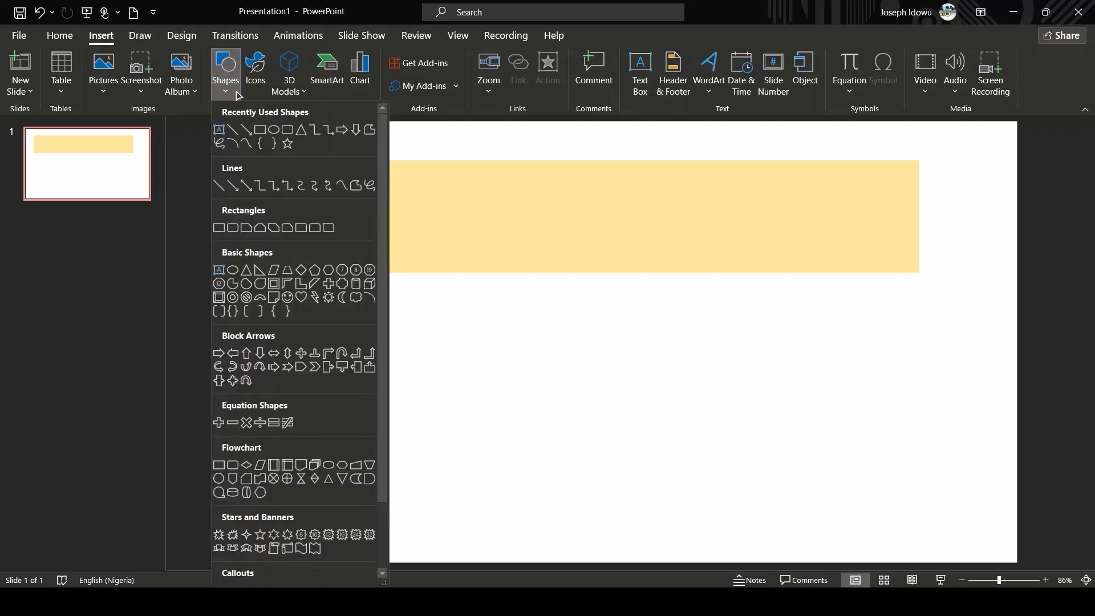
click(233, 228)
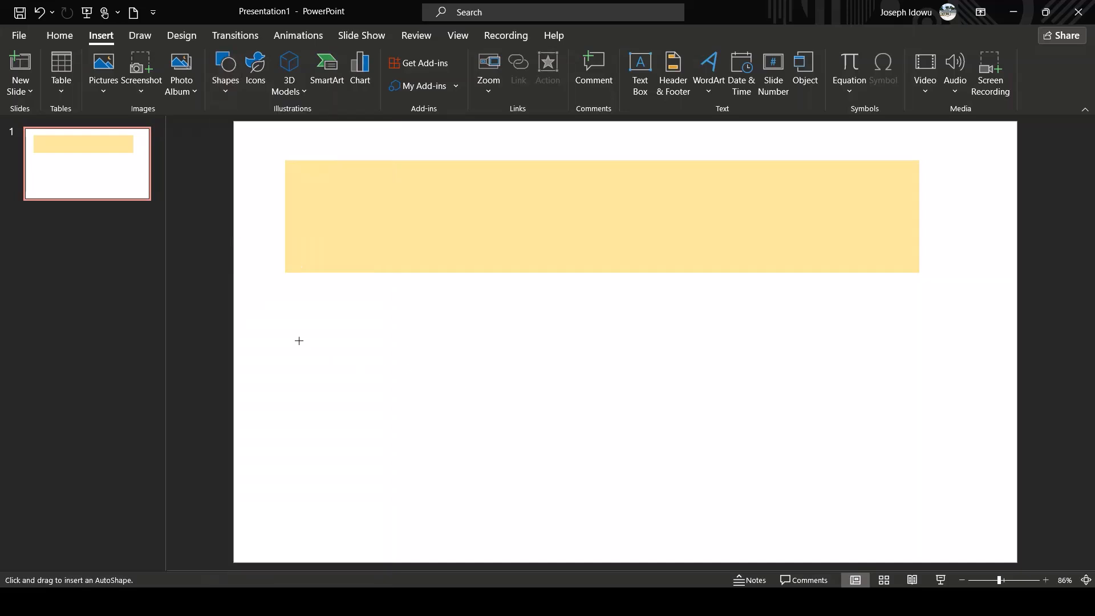
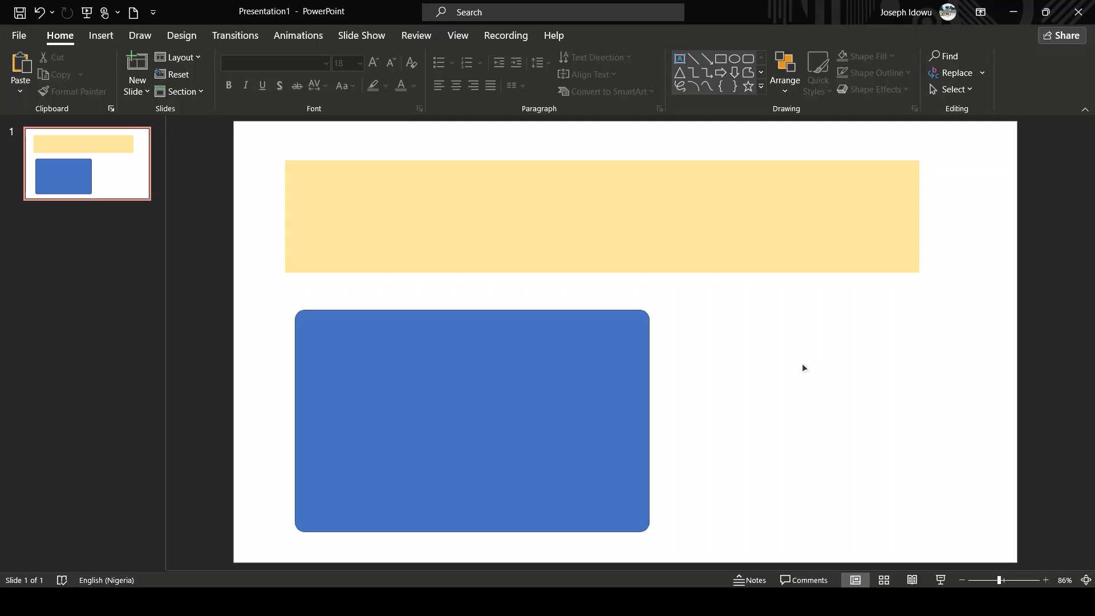
click(619, 349)
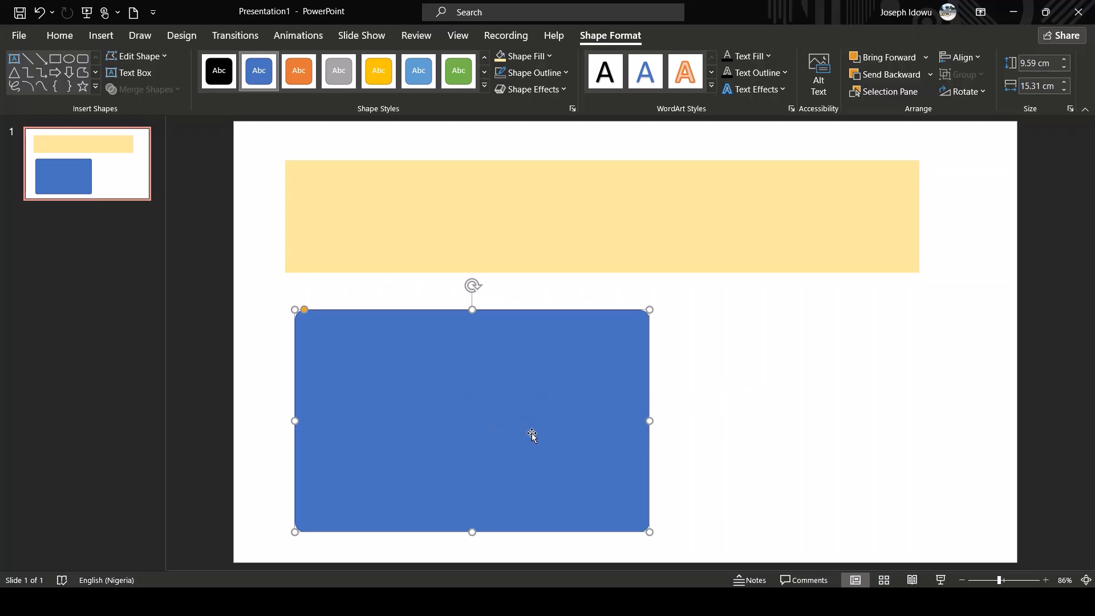
click(741, 401)
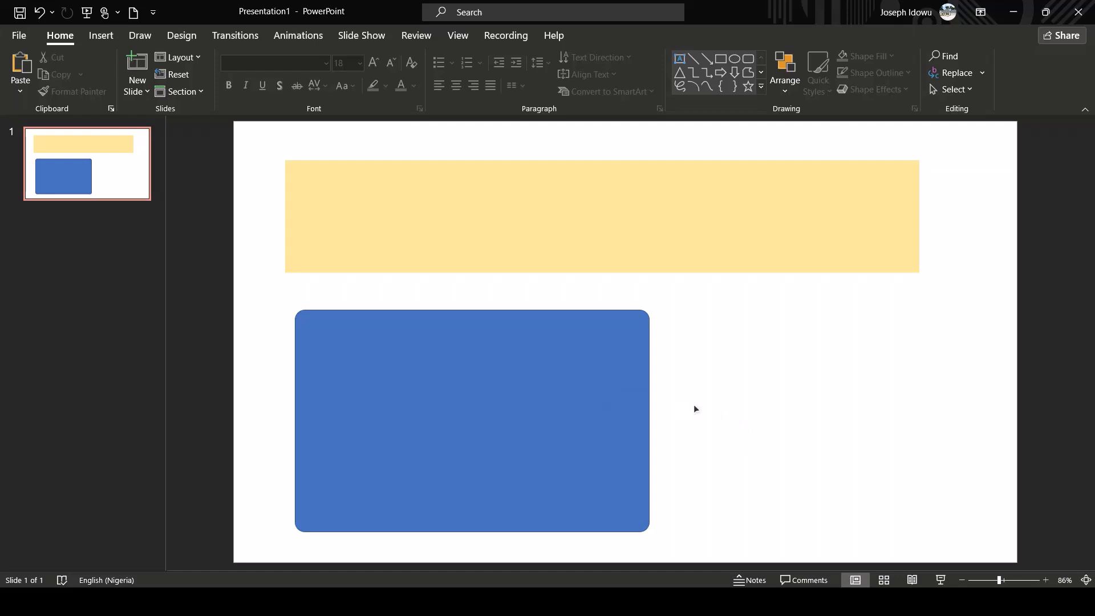
Step: Fill the rounded rectangle with the standard color Light Blue
click(494, 379)
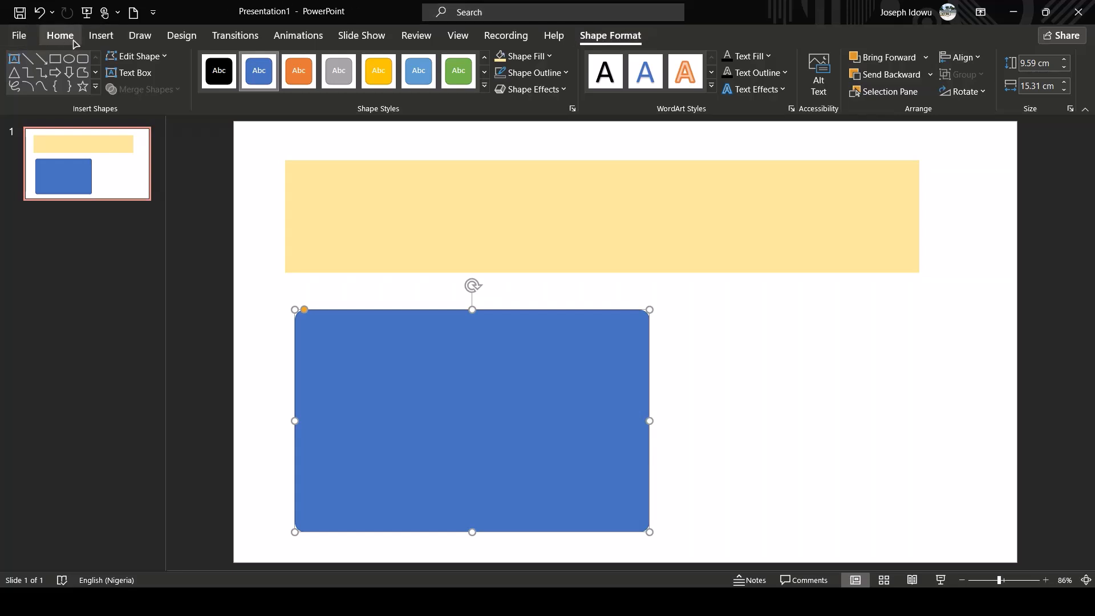
click(547, 55)
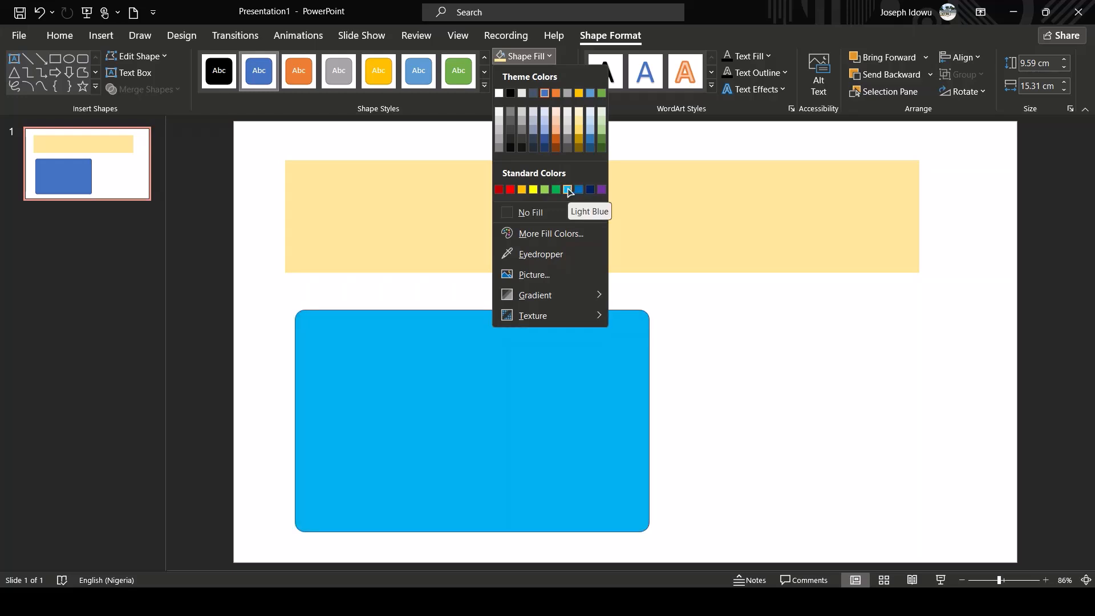
click(568, 190)
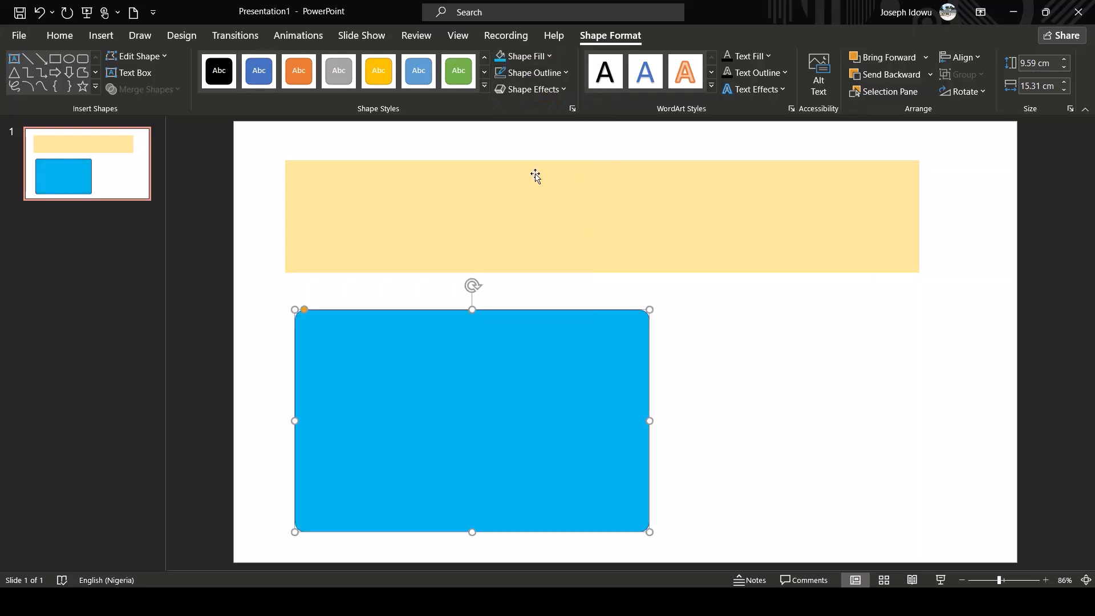
Step: Outline the light blue rounded rectangle in the standard color Dark Blue with a 4½ pt weight
click(544, 73)
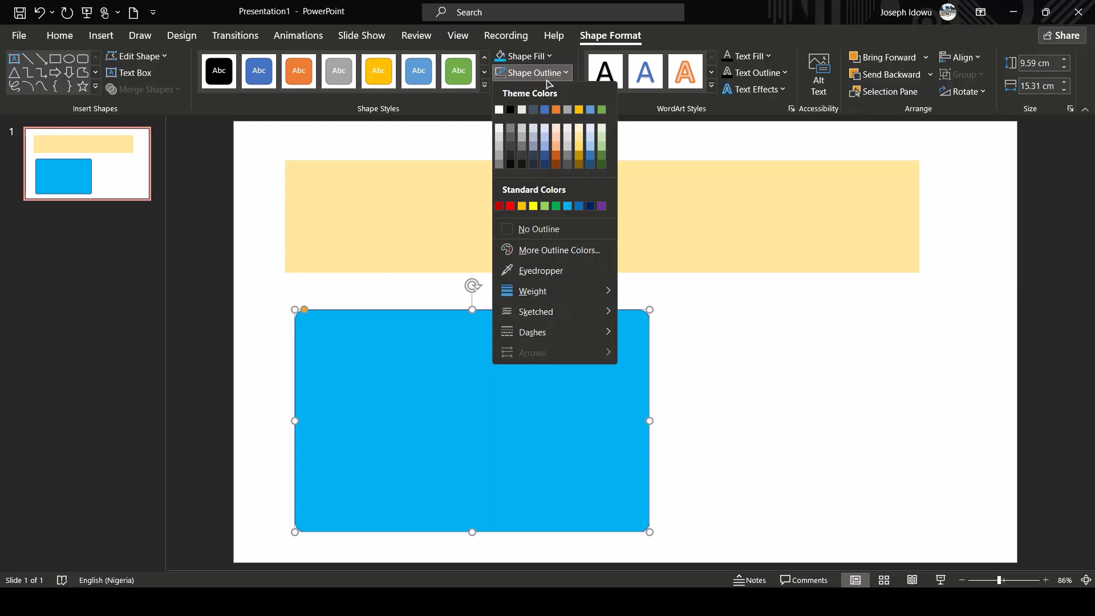
click(591, 206)
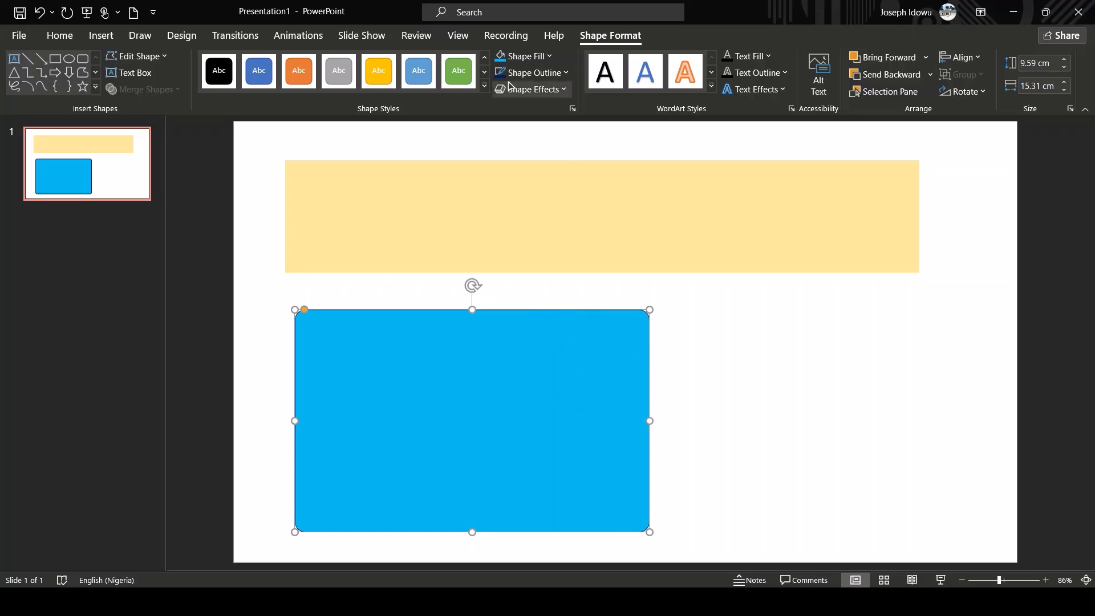
click(547, 74)
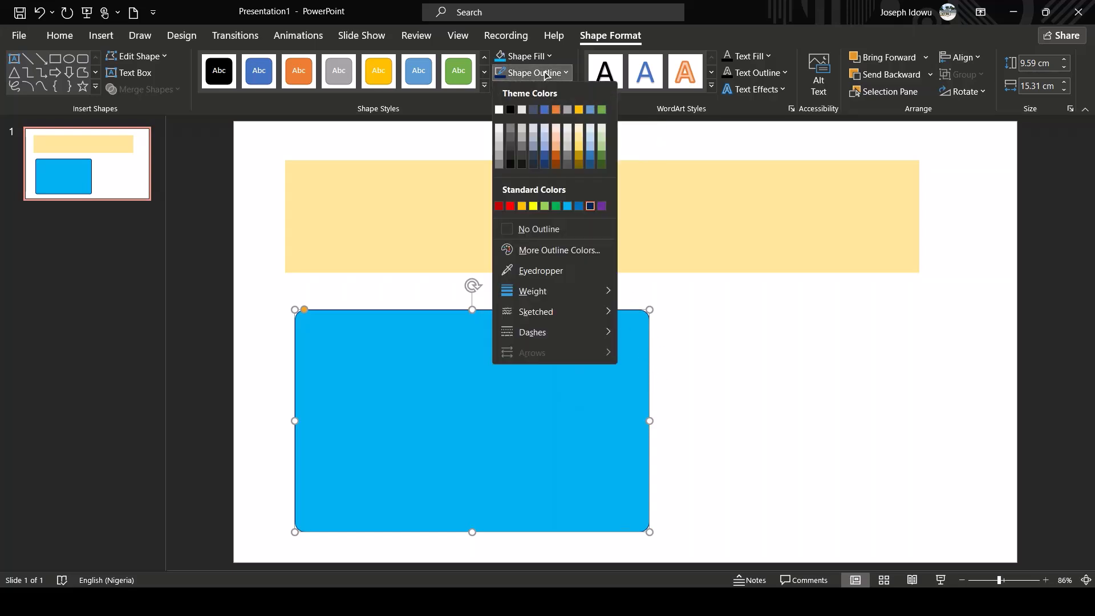
mouse_move(568, 291)
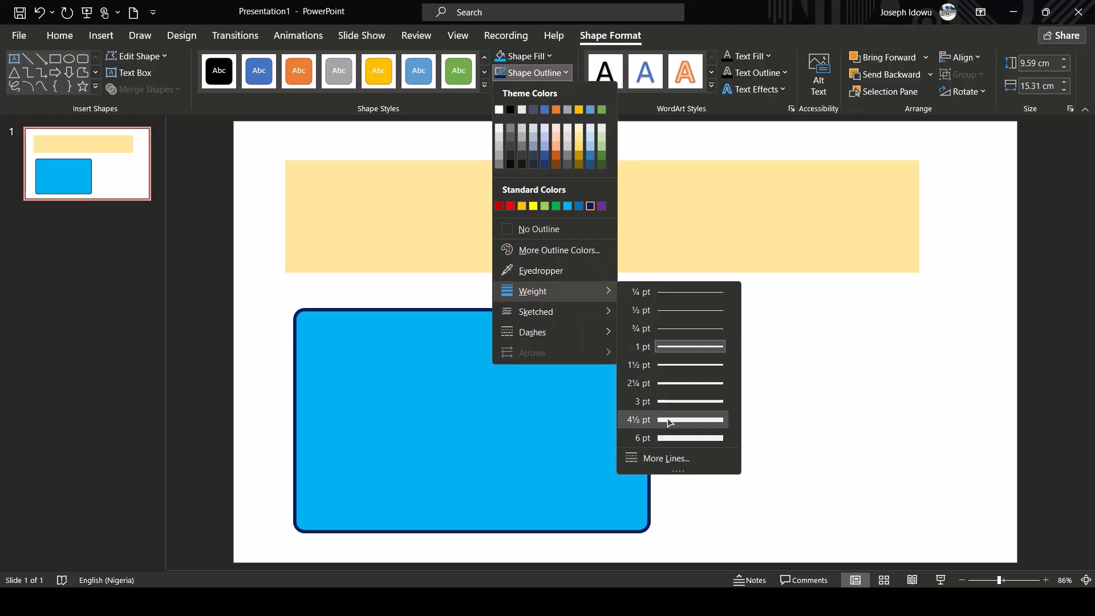
click(668, 420)
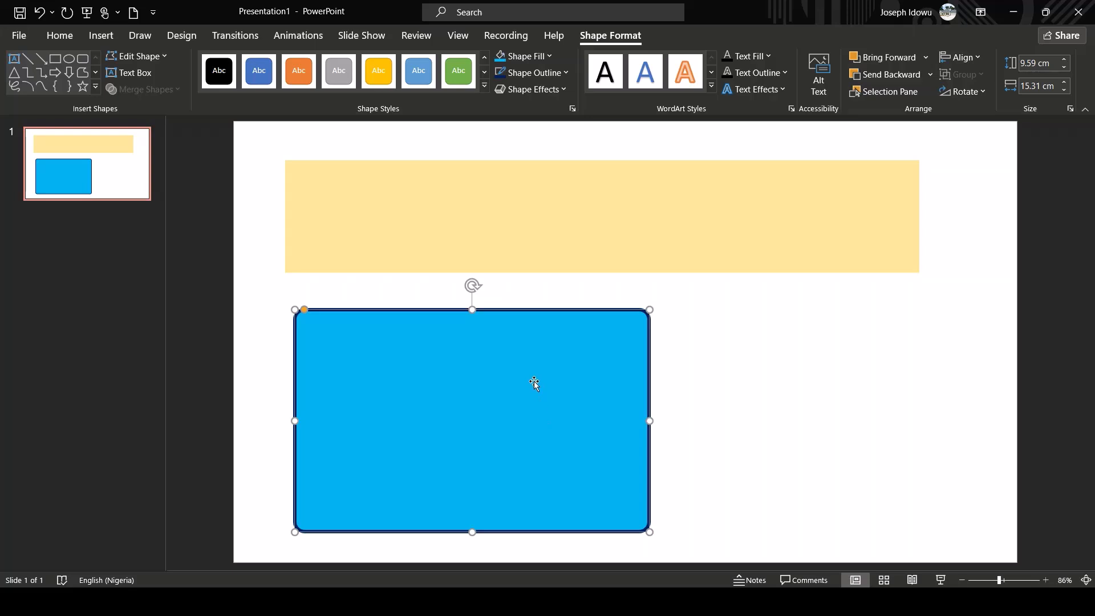
Step: Apply the dark-variation gradient that darkens toward the bottom to the light blue rounded rectangle
click(537, 57)
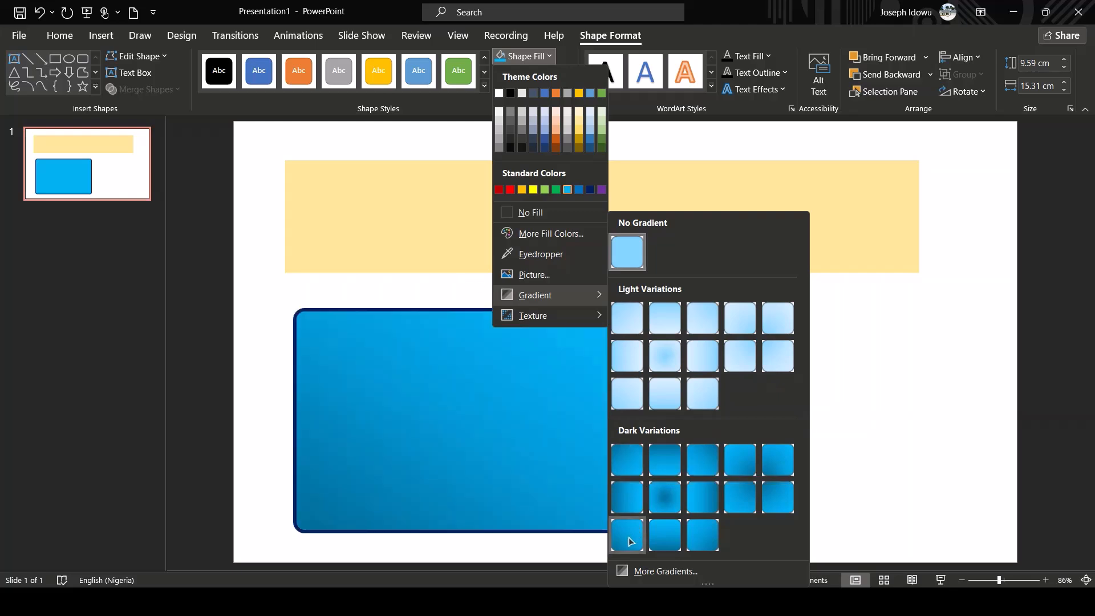
click(661, 532)
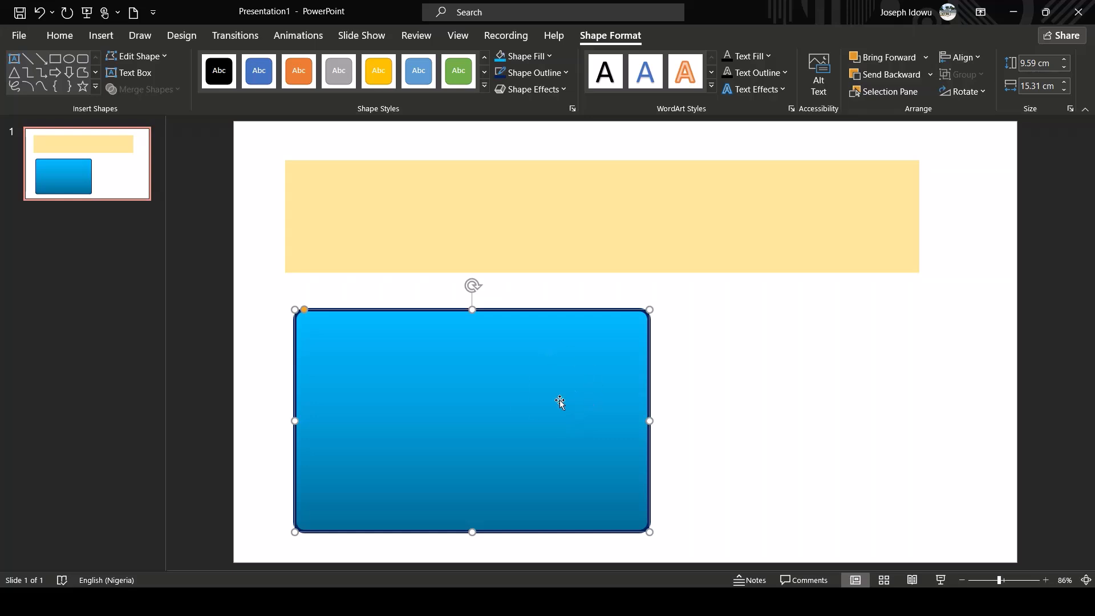
Step: Fill the rounded rectangle with the standard color Dark Red and apply the dark-variation gradient that darkens toward the bottom
click(542, 58)
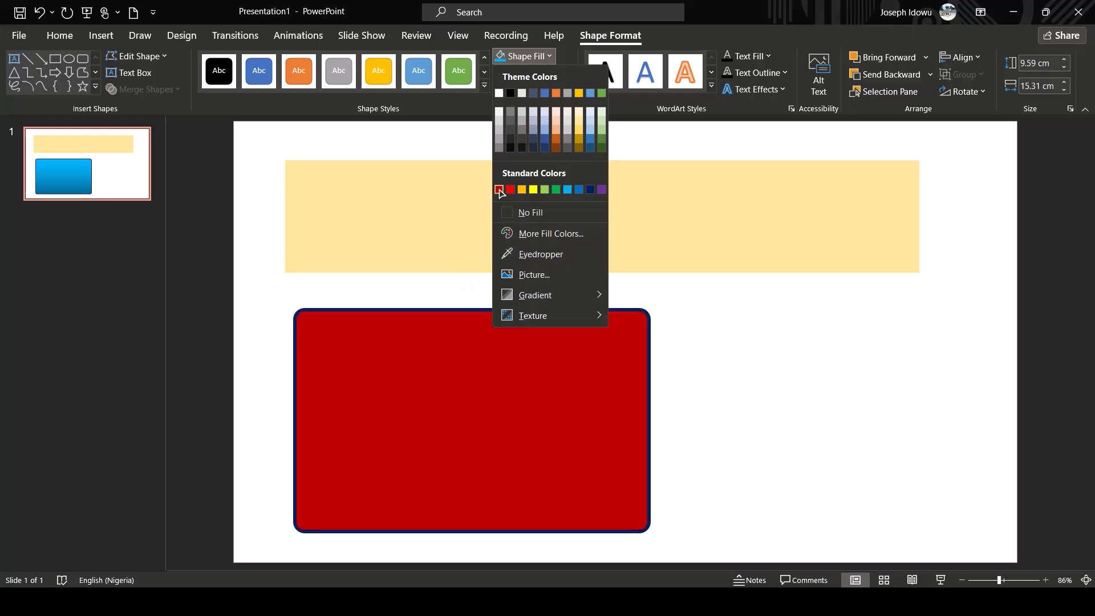
click(500, 191)
click(539, 56)
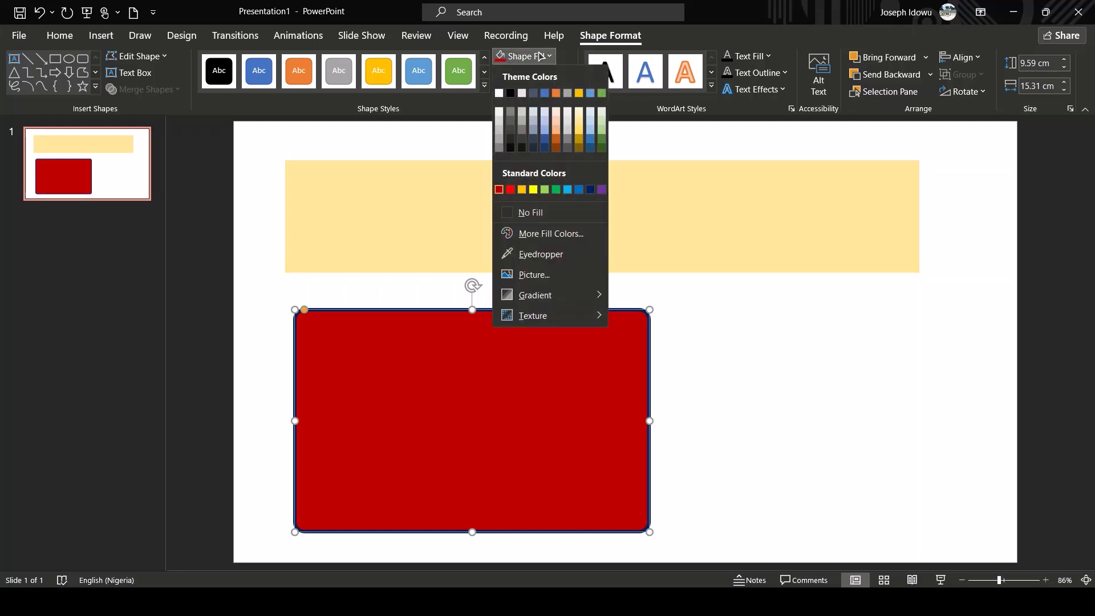
mouse_move(579, 296)
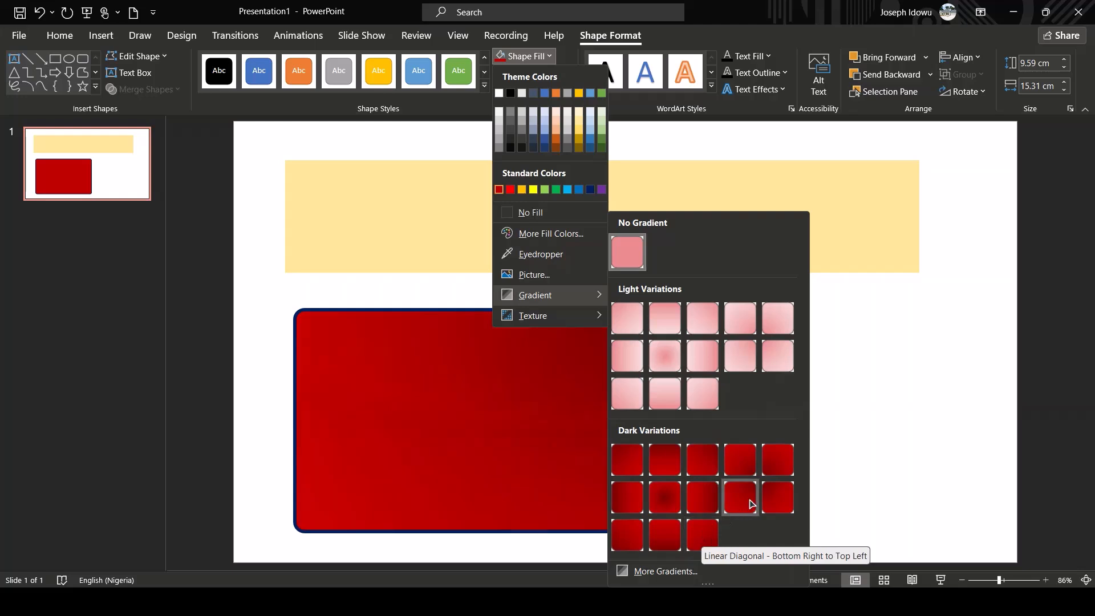
click(663, 536)
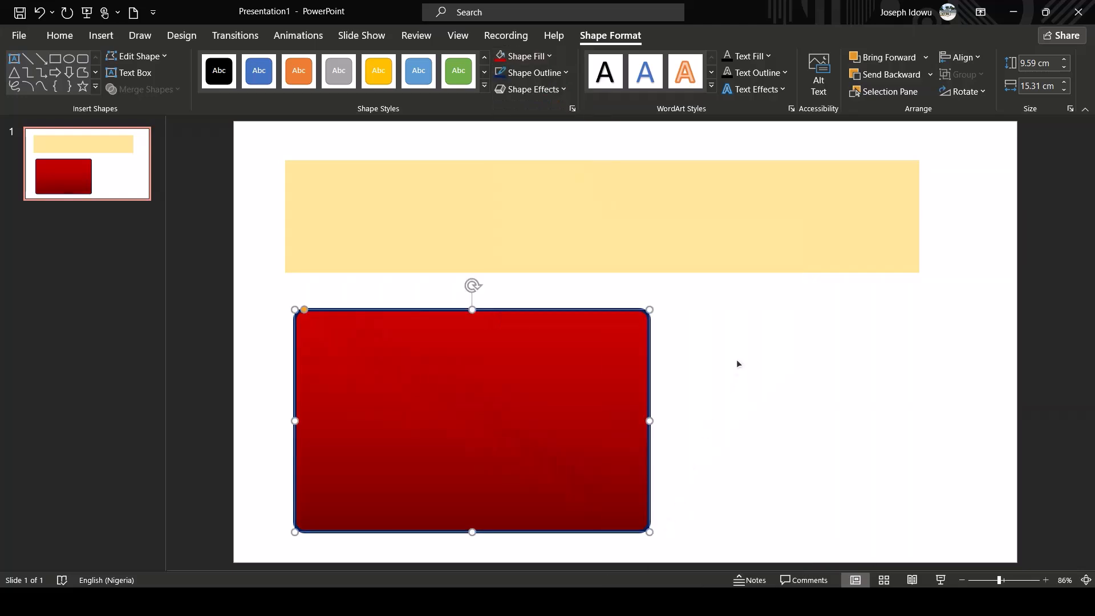
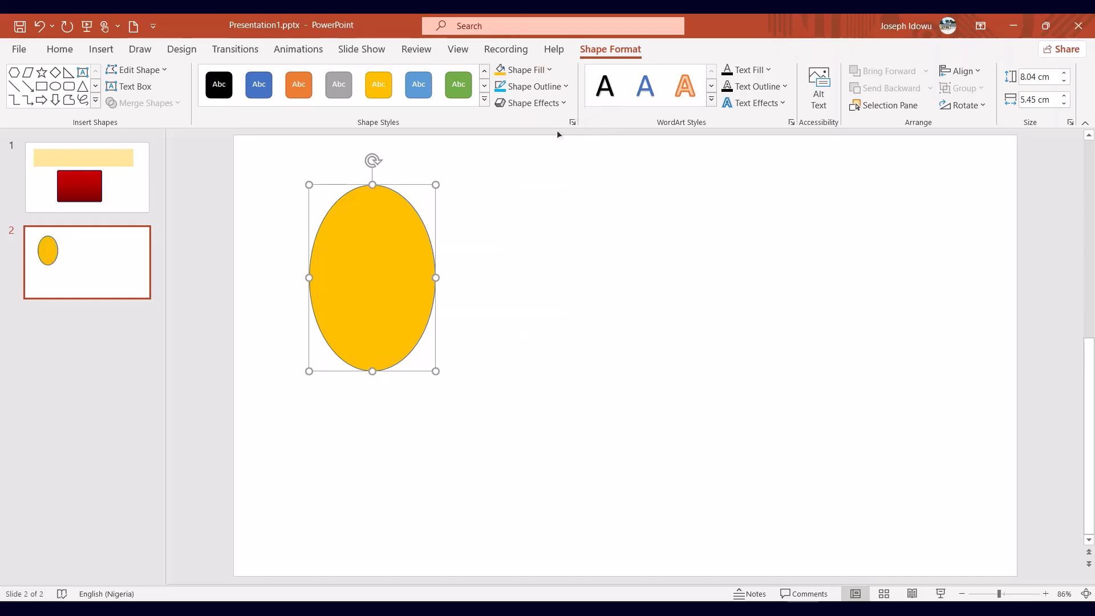
Step: Set the gold ellipse on slide 2 to No Outline
click(552, 88)
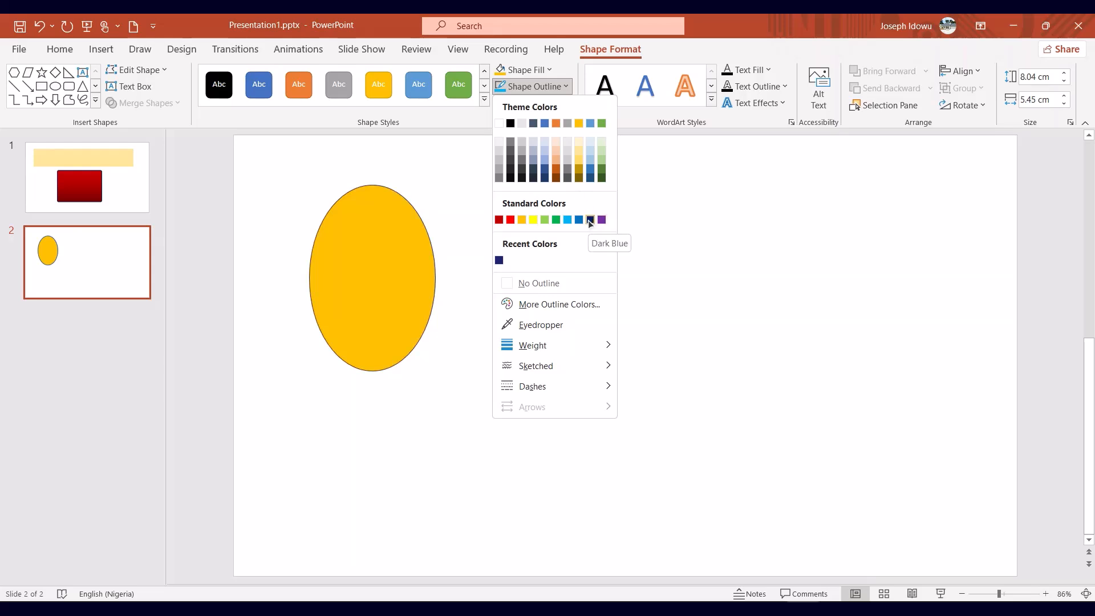
click(543, 284)
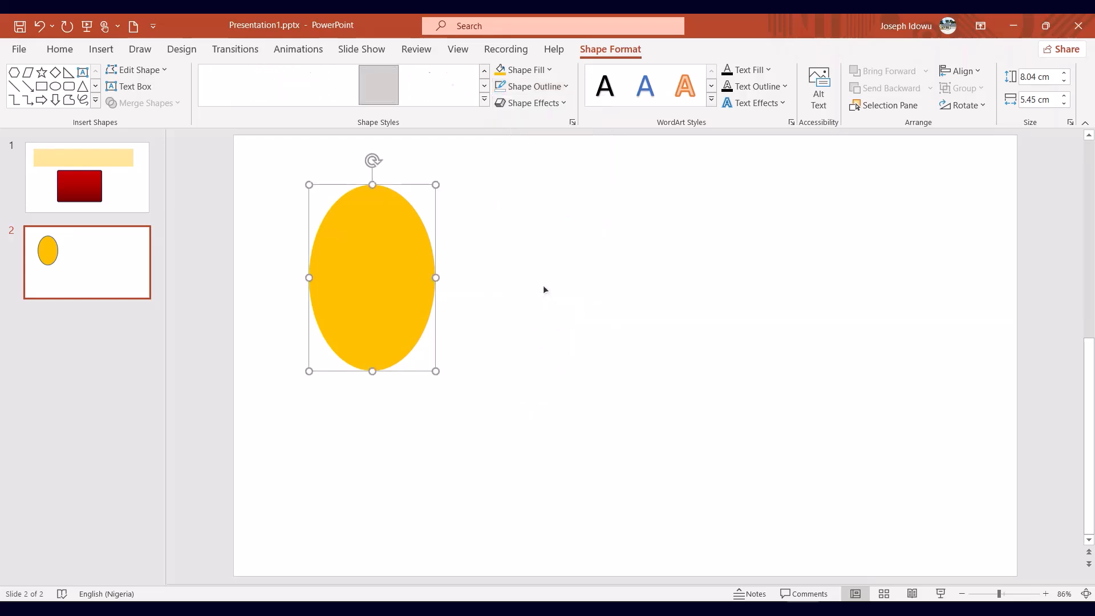
Step: Preview the Preset, Shadow, Reflection, Glow, Soft Edges, Bevel and 3-D Rotation effects on the gold ellipse without applying any
click(552, 104)
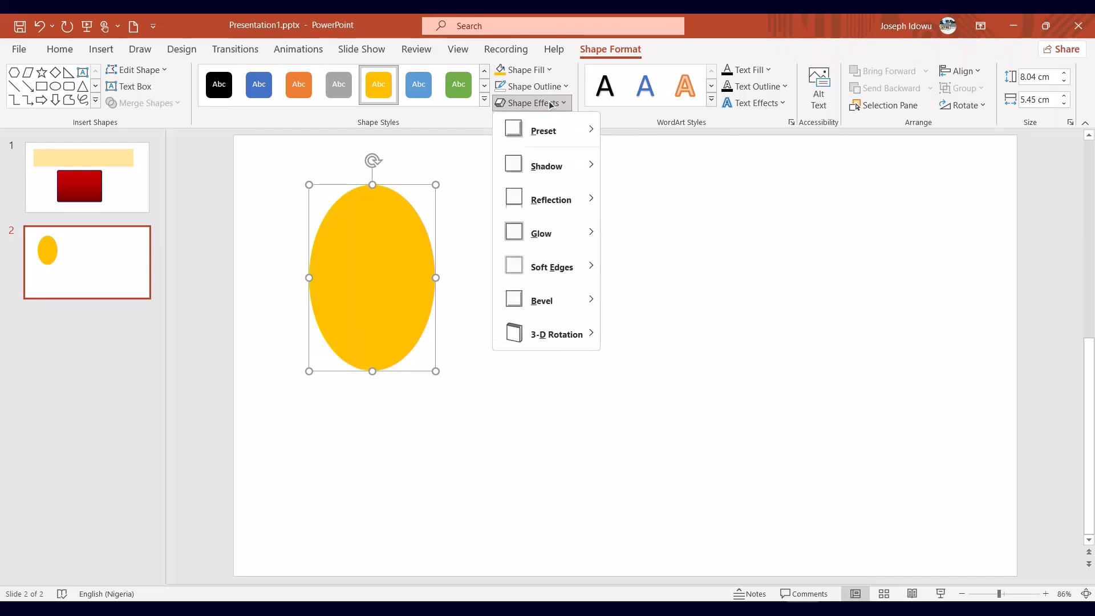
mouse_move(561, 129)
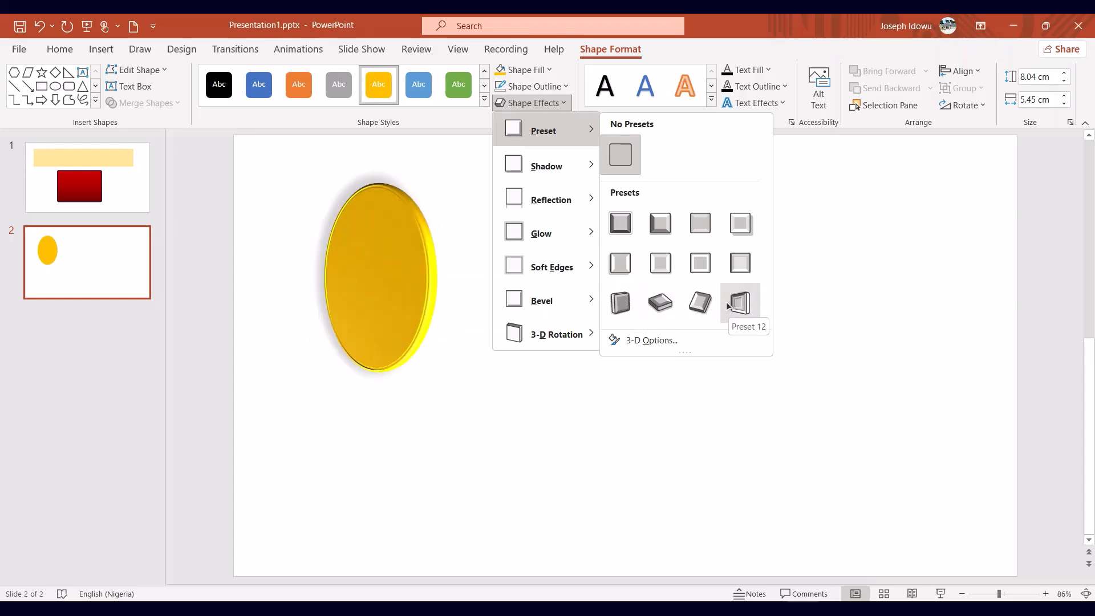
mouse_move(559, 158)
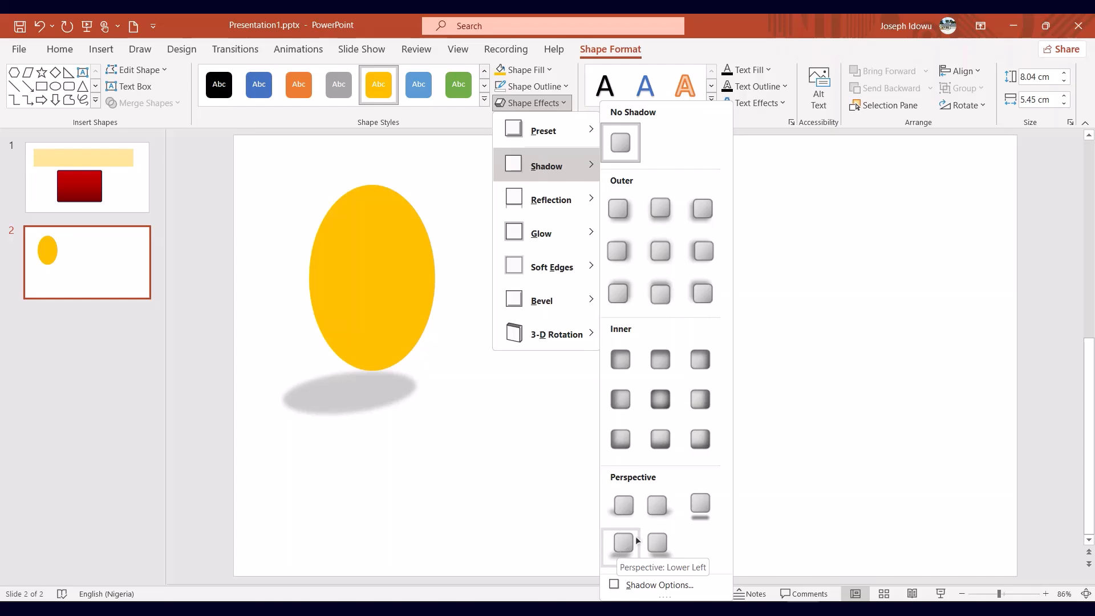
mouse_move(563, 209)
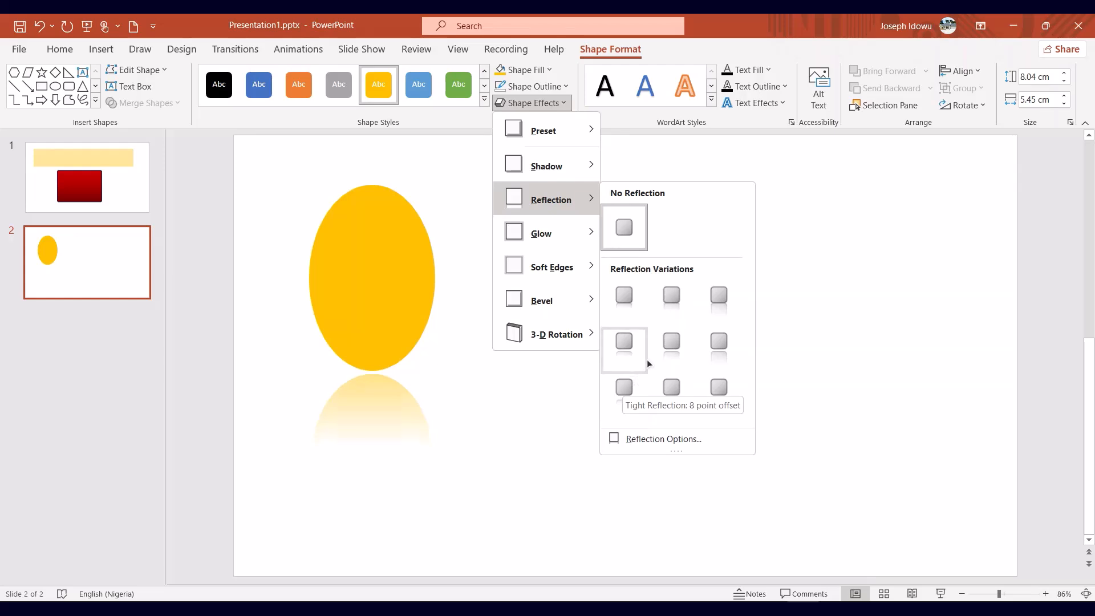
mouse_move(553, 238)
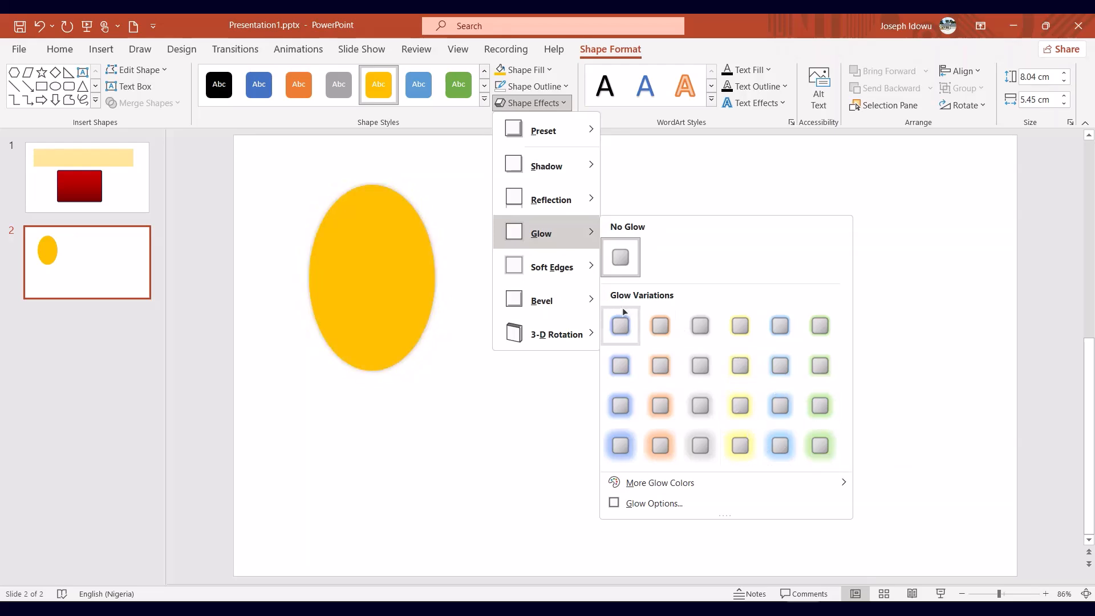
mouse_move(537, 269)
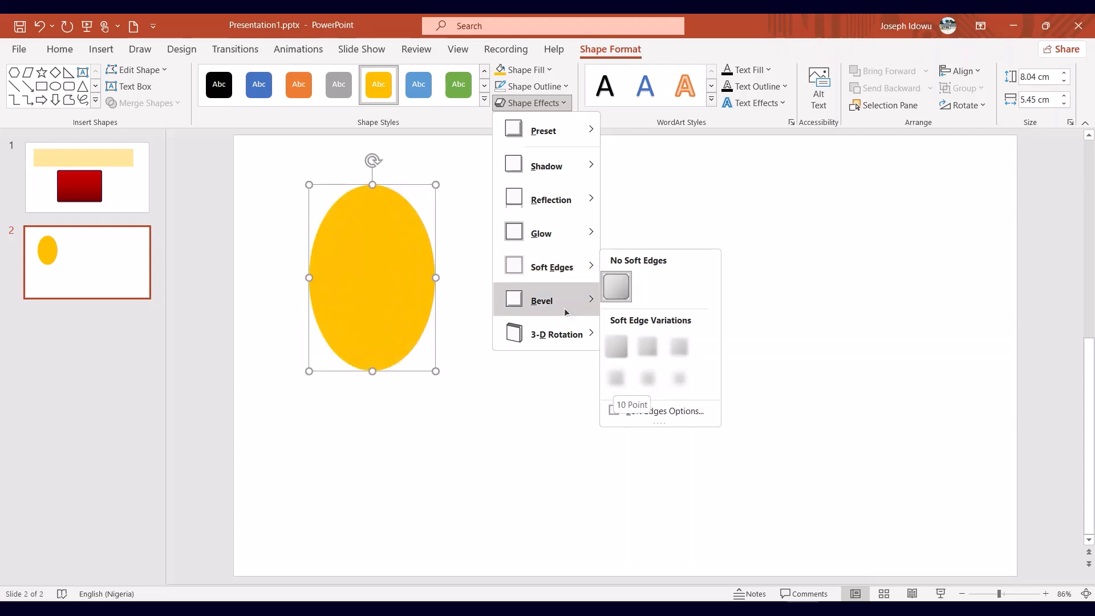
mouse_move(552, 302)
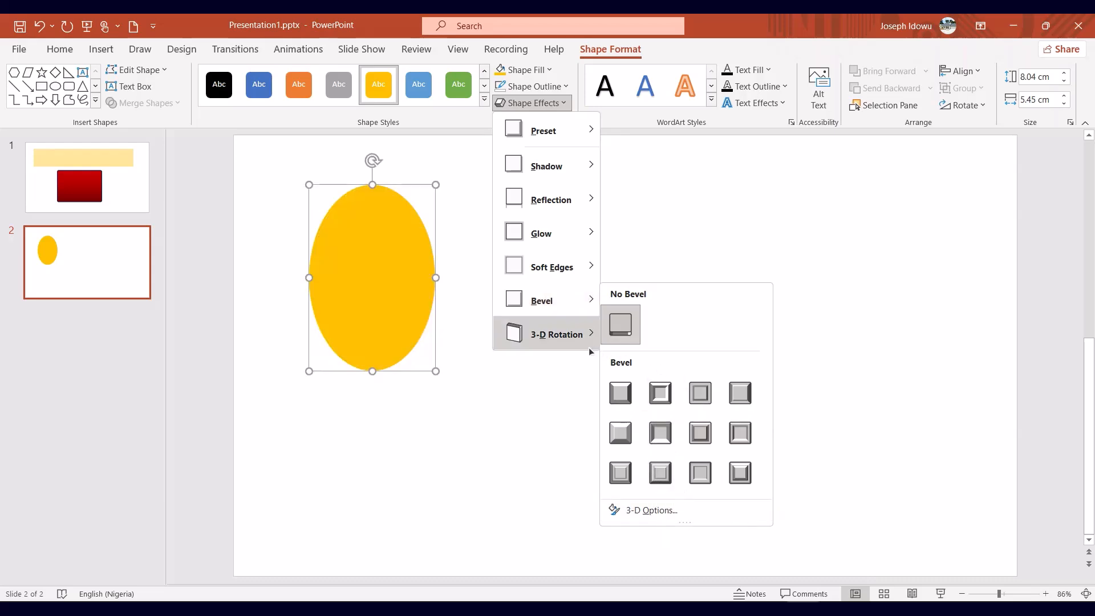
mouse_move(537, 336)
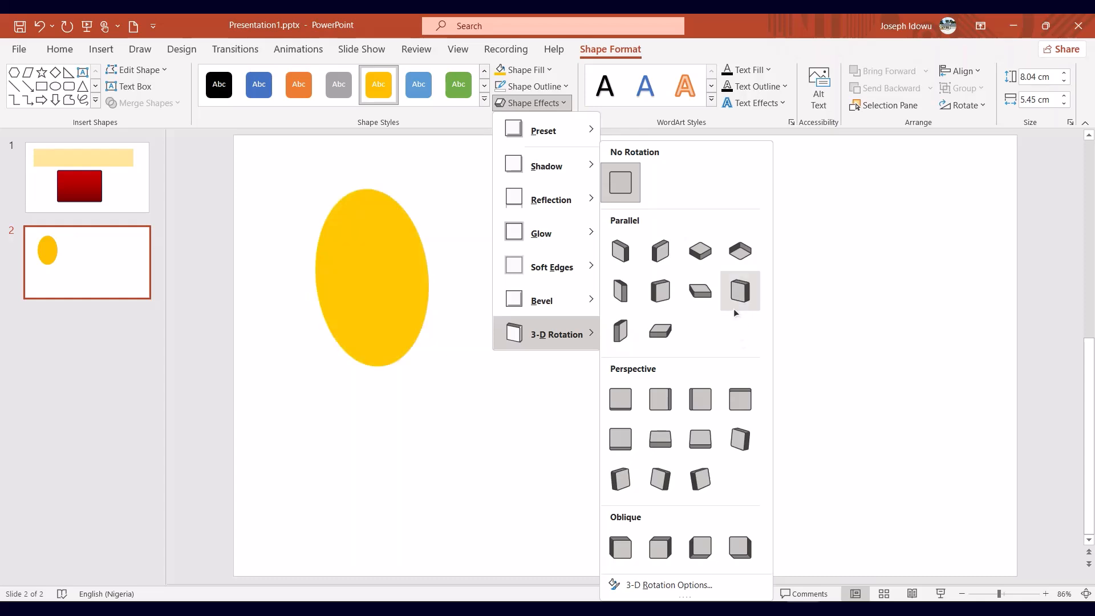
click(556, 102)
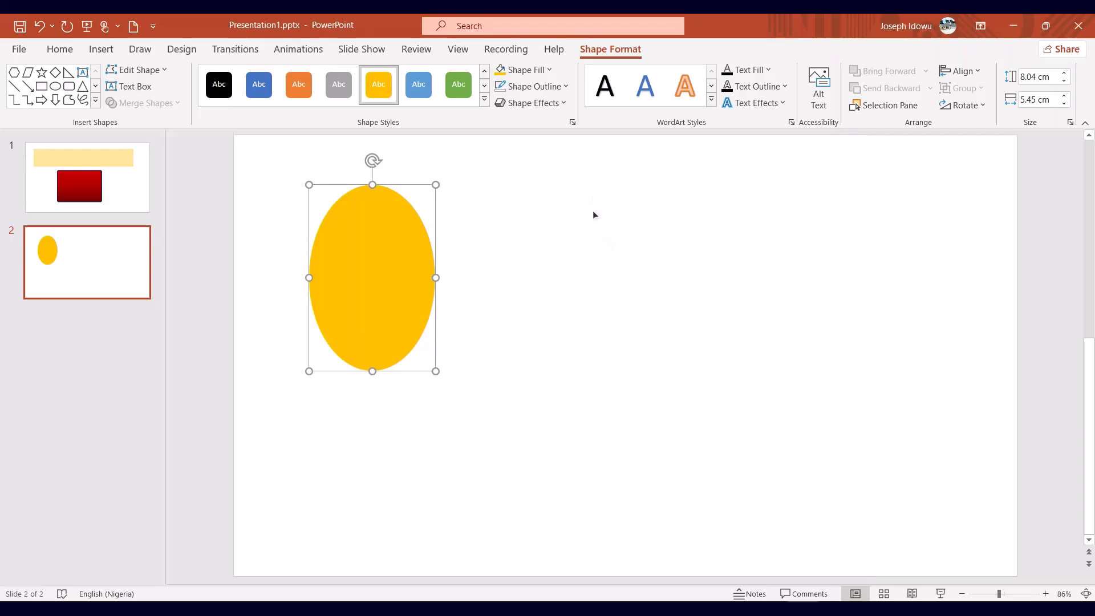
Step: Apply the first Outer shadow, cast toward the lower right, to the gold ellipse and deselect it
click(554, 103)
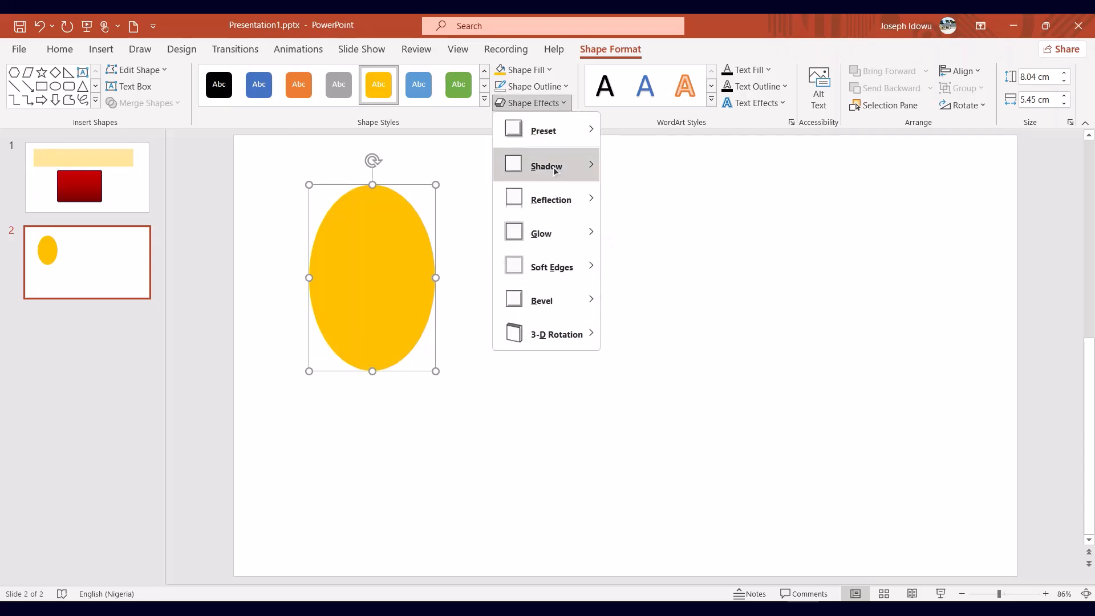
mouse_move(556, 170)
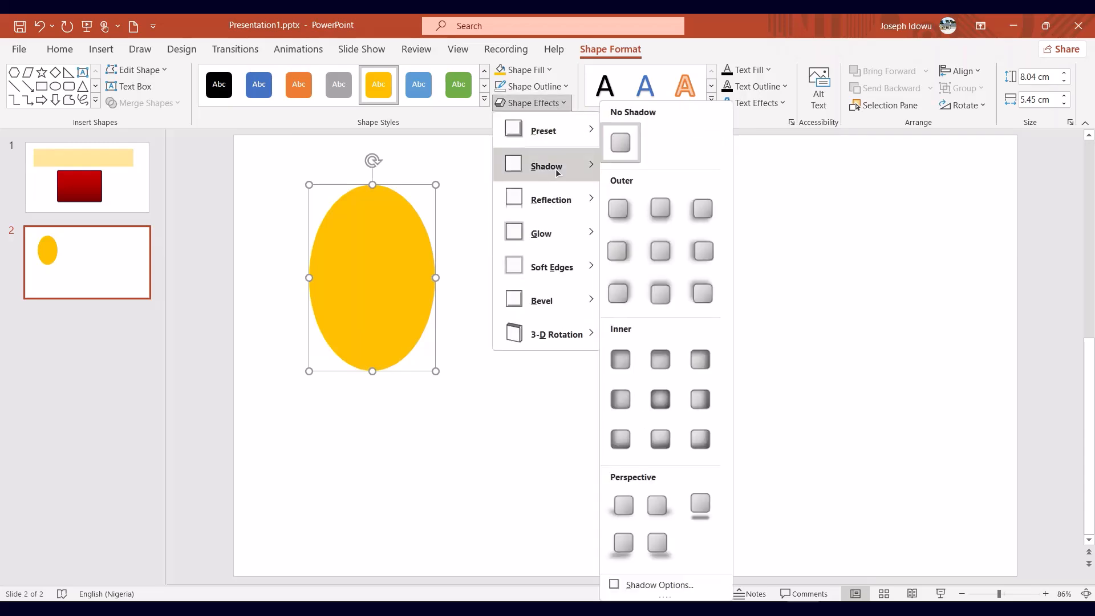
click(620, 208)
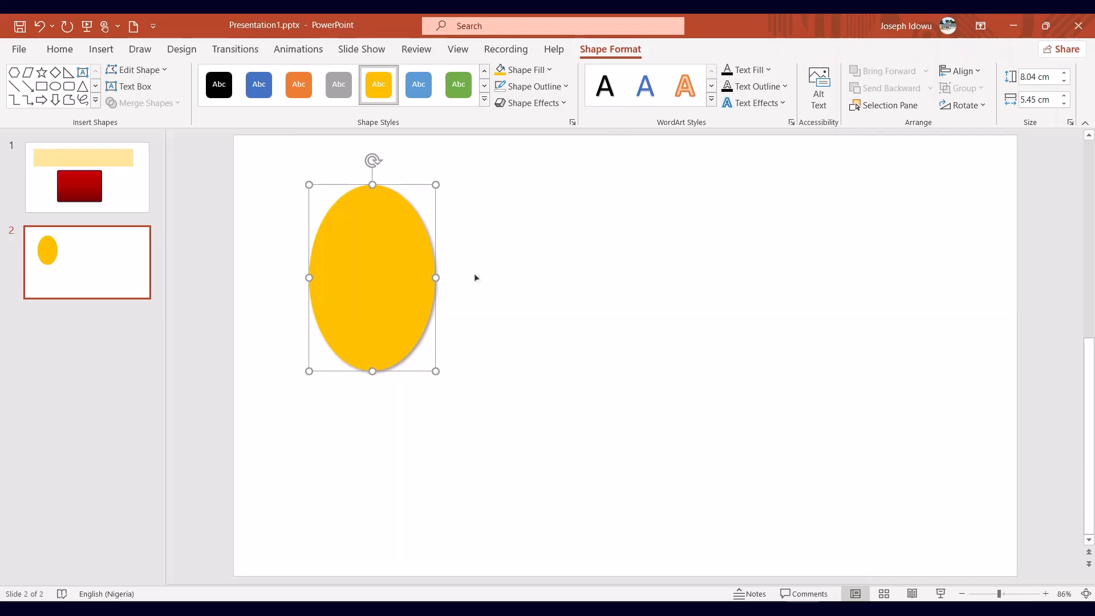
click(458, 275)
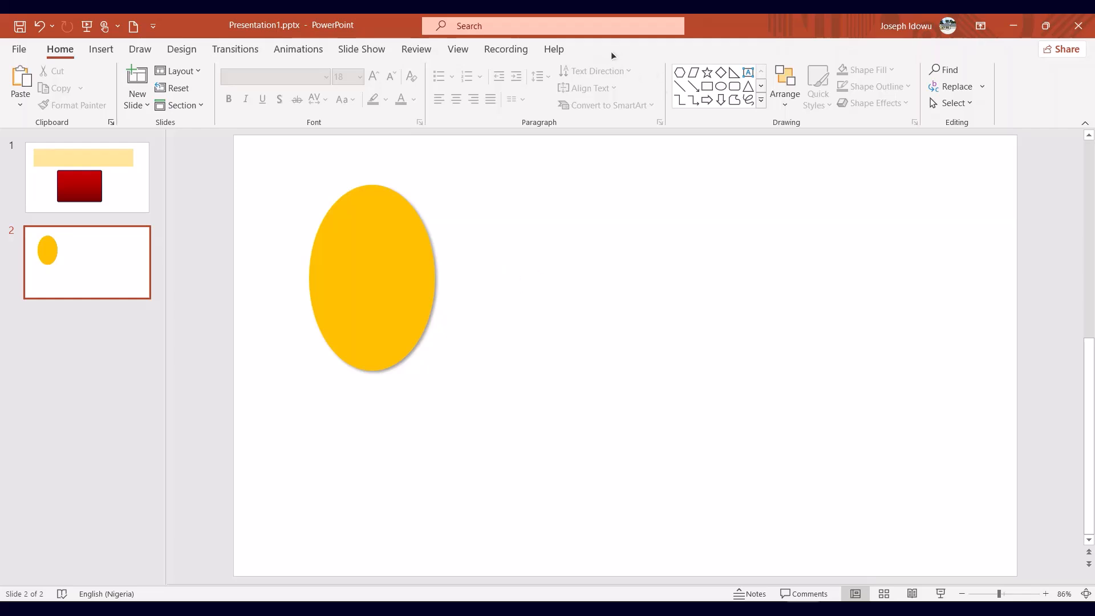
Step: Draw an isosceles triangle about 7.9 cm wide and 7.7 cm high beside the ellipse and shift its apex above the right corner
click(355, 274)
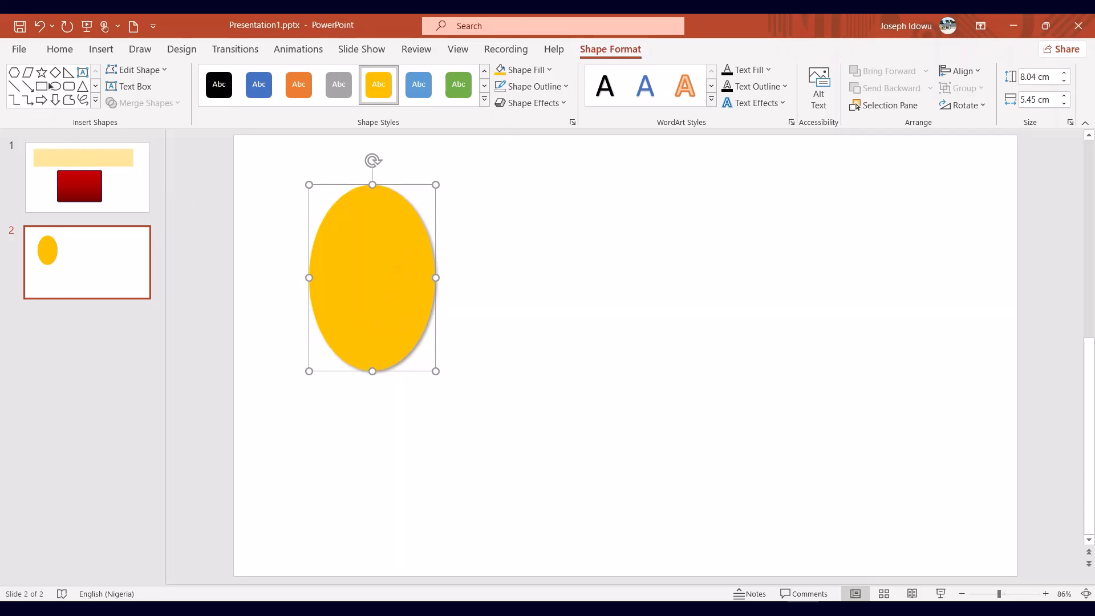
click(95, 101)
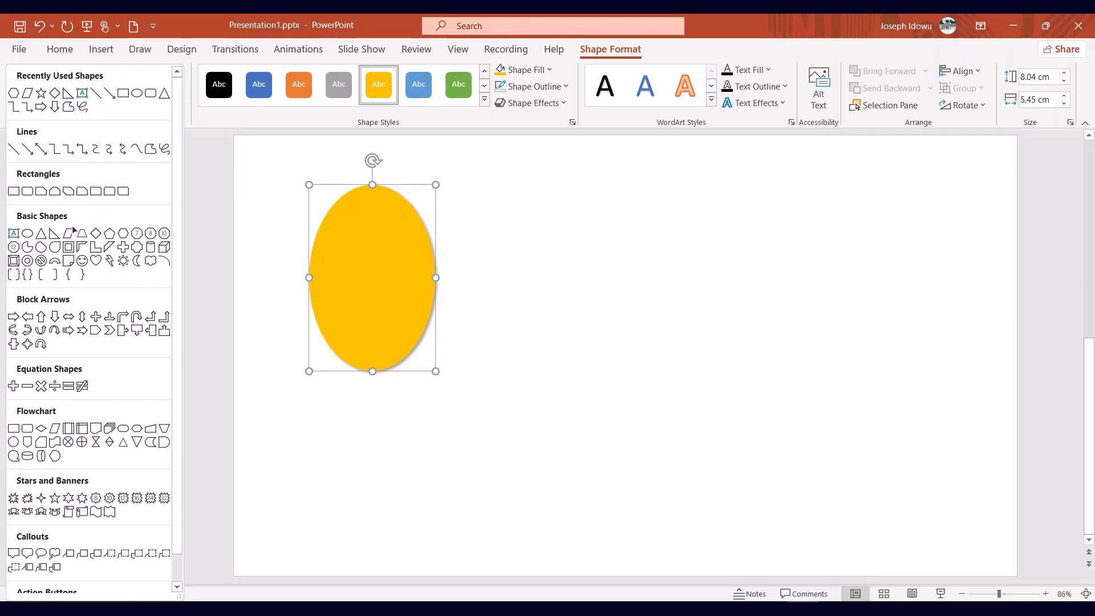
click(41, 234)
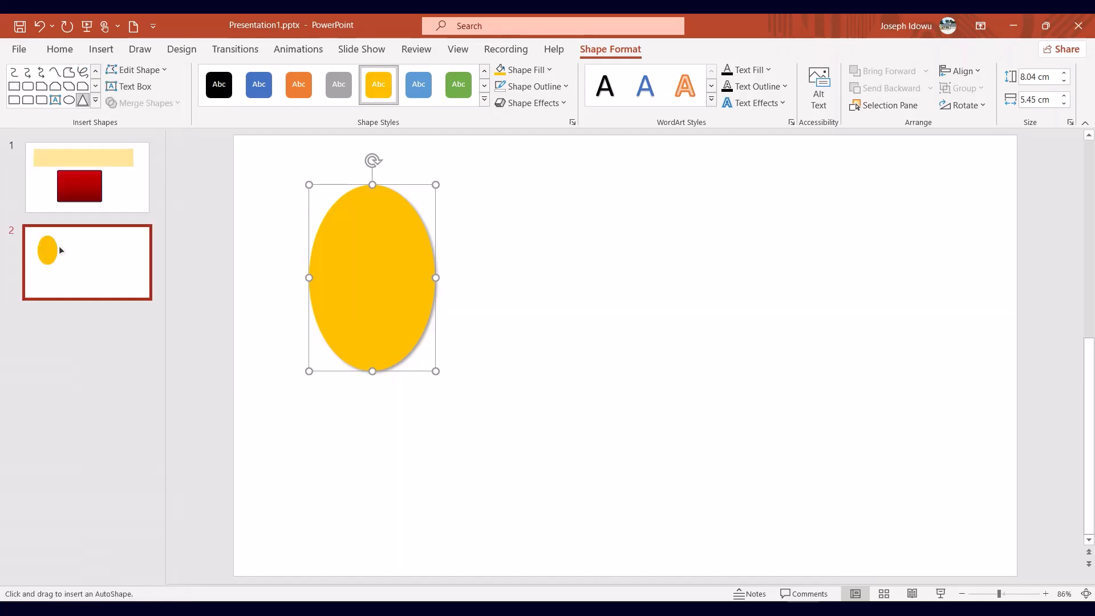
drag(578, 184, 762, 363)
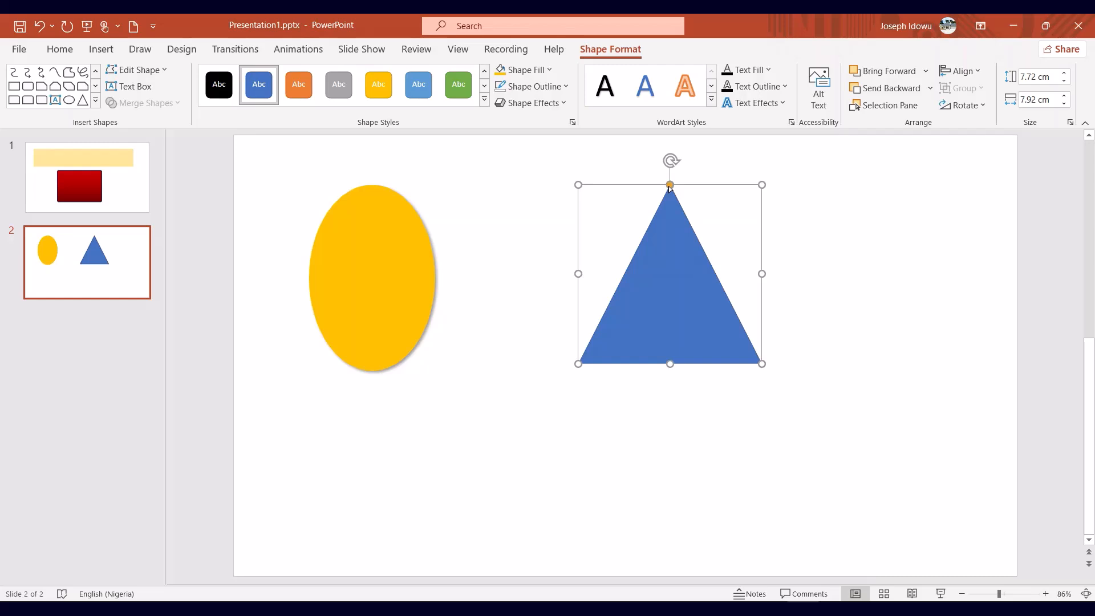
drag(670, 187, 805, 221)
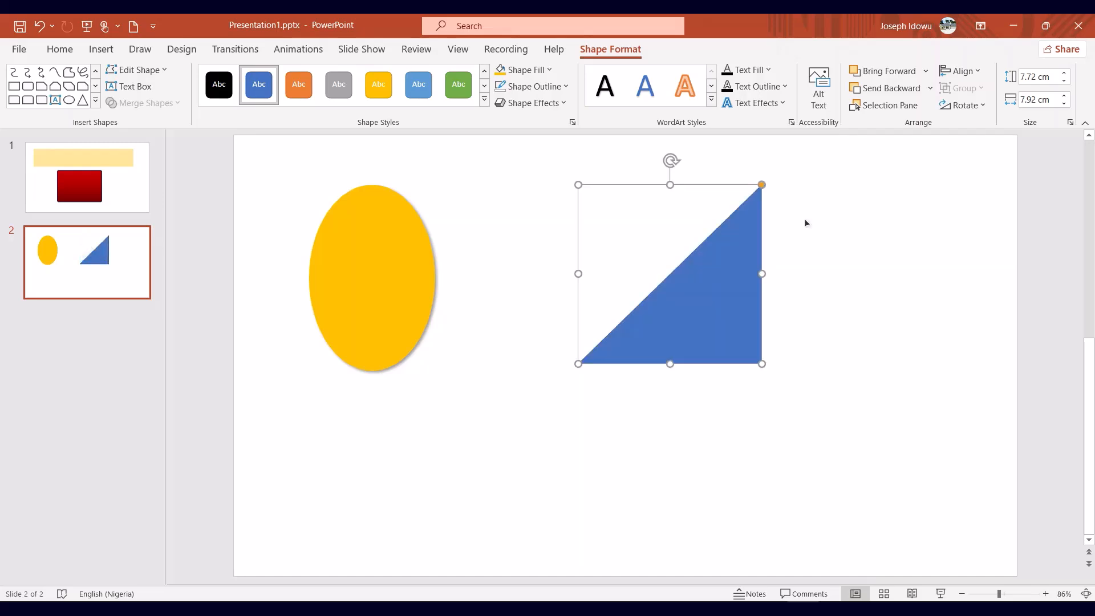
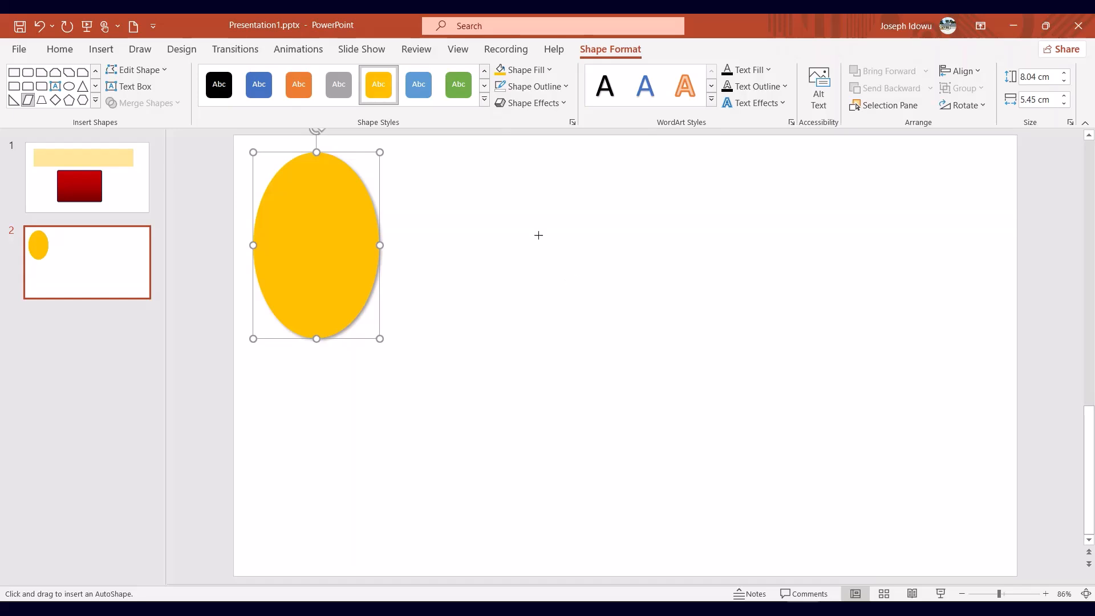
Step: Draw a parallelogram about 9.9 cm wide and 6.2 cm high beside the ellipse and adjust its slanted sides to vertical
mouse_move(480, 179)
mouse_down()
mouse_move(669, 310)
mouse_move(711, 321)
mouse_up()
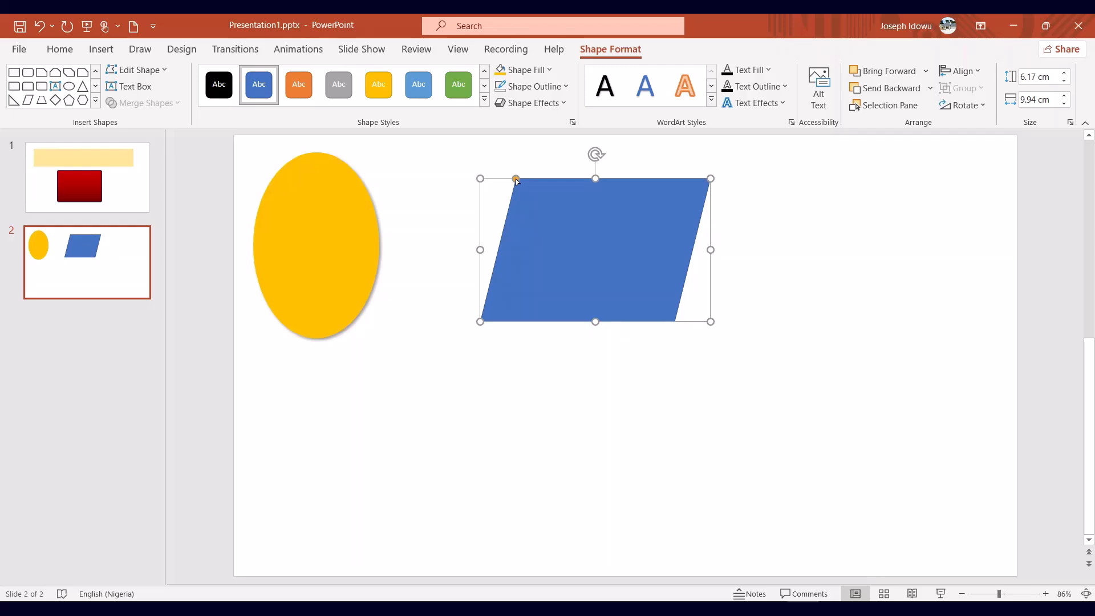
drag(516, 179, 474, 182)
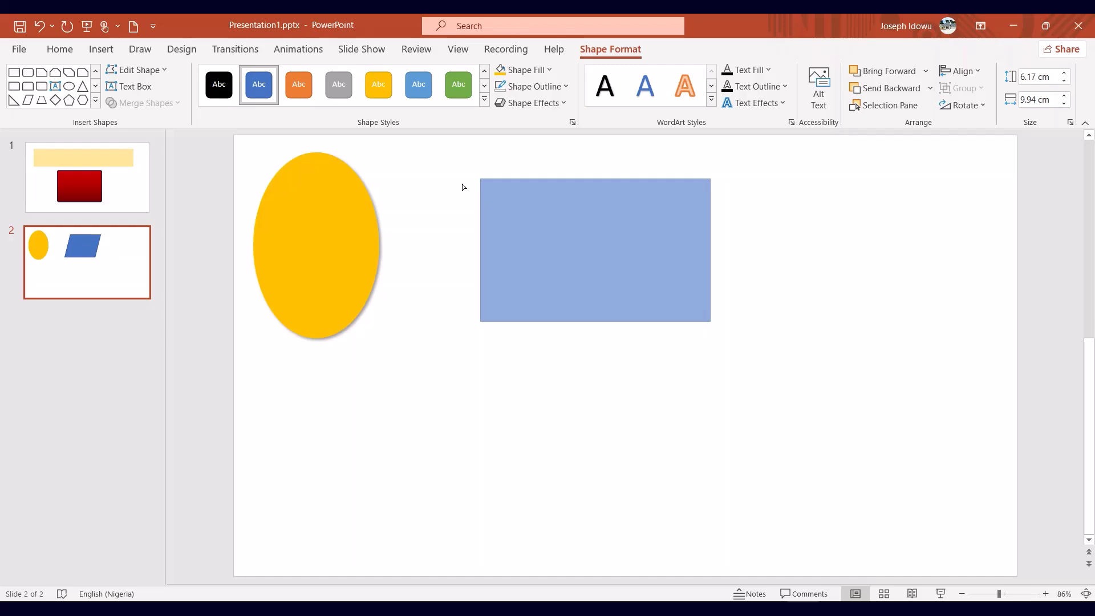
Step: Restore the parallelogram's slight slant, resize it to about 10.2 cm wide and 6.7 cm high, and move it right beside the ellipse
drag(463, 184, 505, 193)
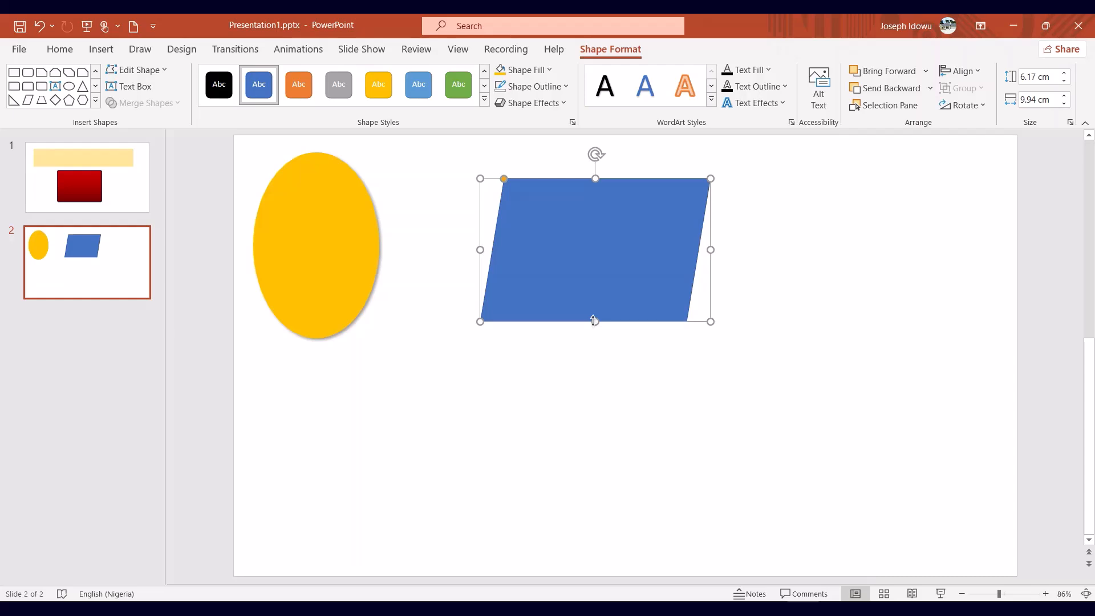
drag(593, 321, 596, 292)
drag(481, 234, 517, 238)
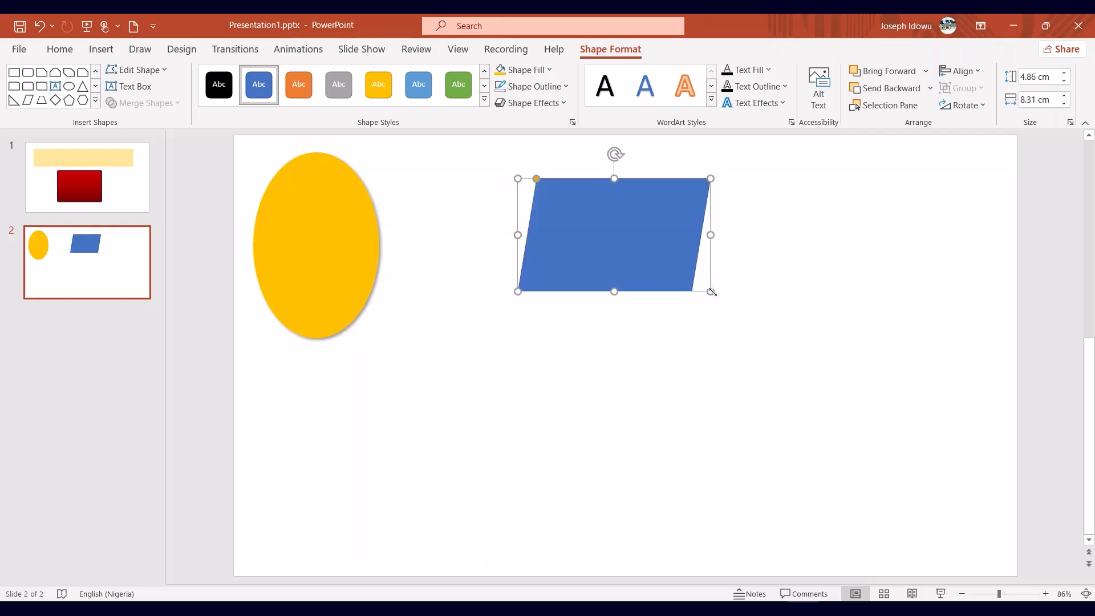
drag(711, 291, 754, 333)
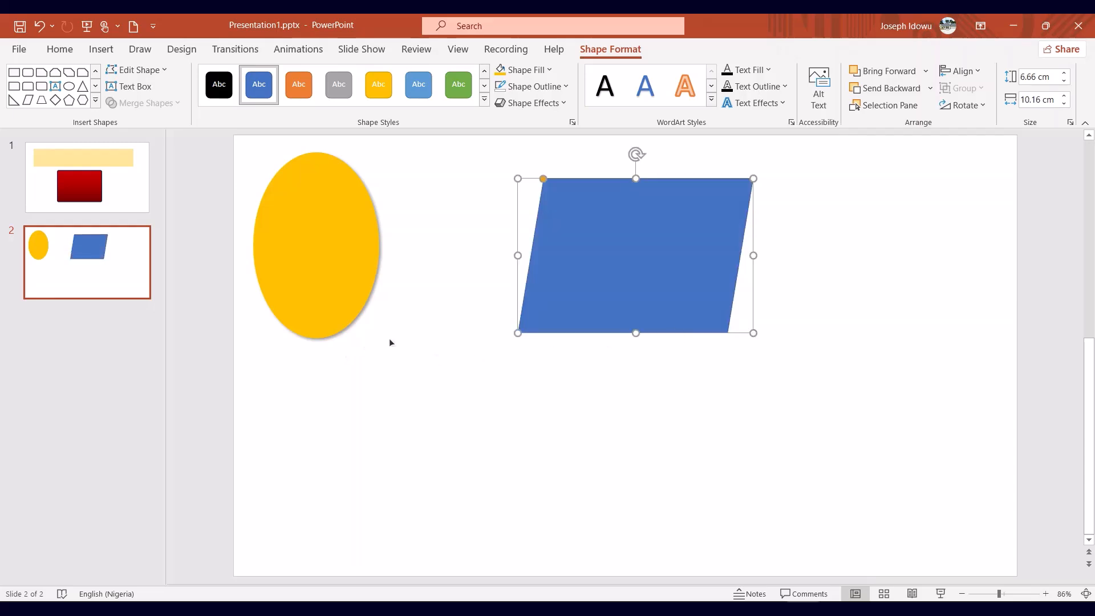
drag(604, 276, 480, 269)
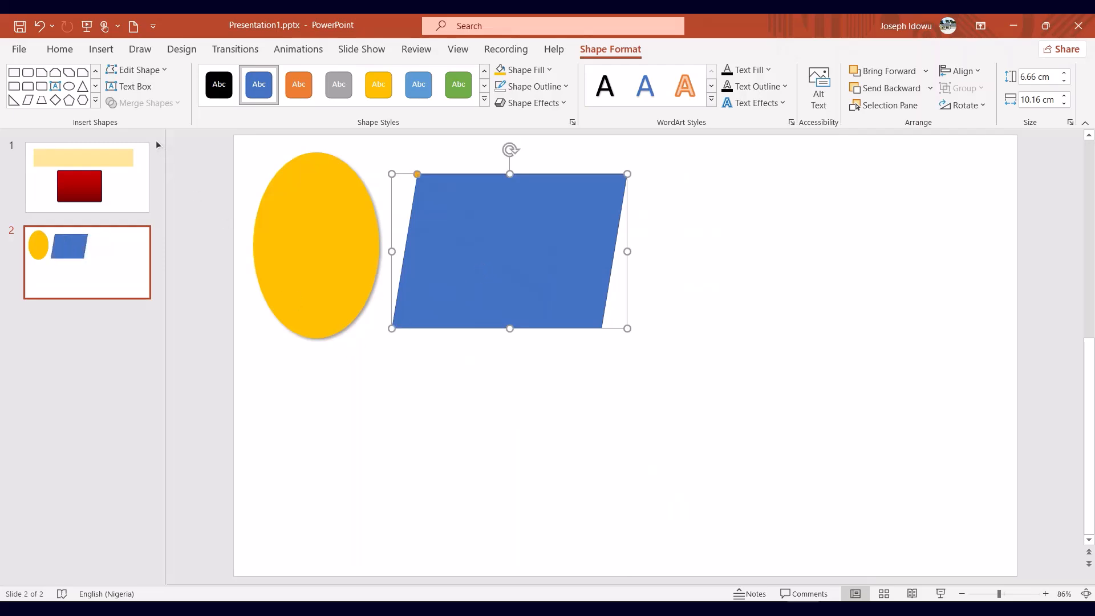
Step: Draw a hexagon about 7.7 cm wide and 6.3 cm high beyond the parallelogram and try diamond and rectangular profiles before restoring its six-sided form
click(96, 100)
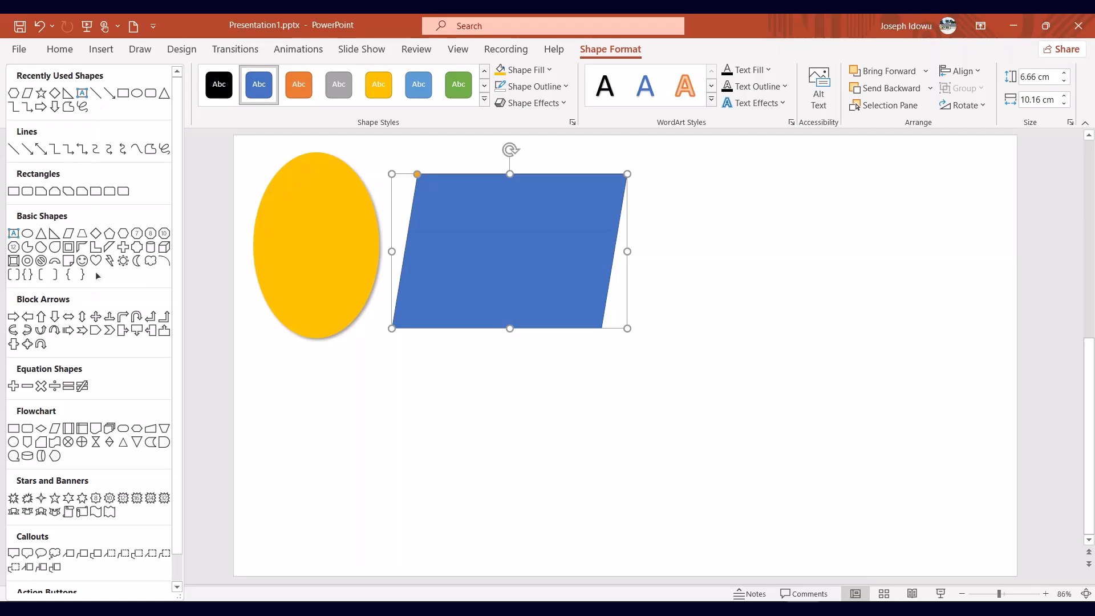
click(123, 233)
drag(723, 180, 900, 326)
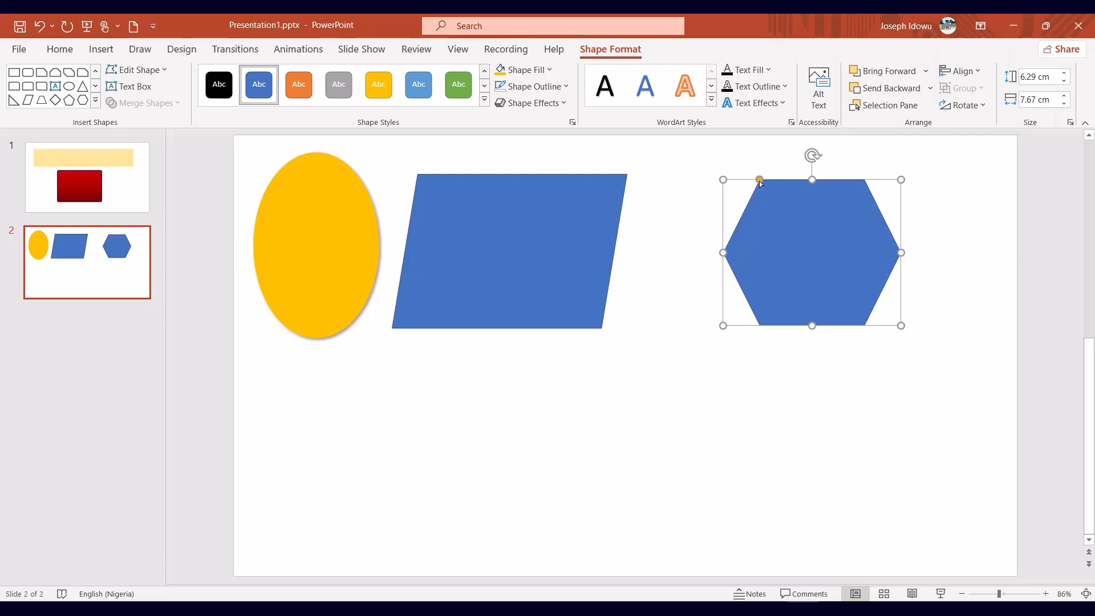
drag(759, 180, 809, 185)
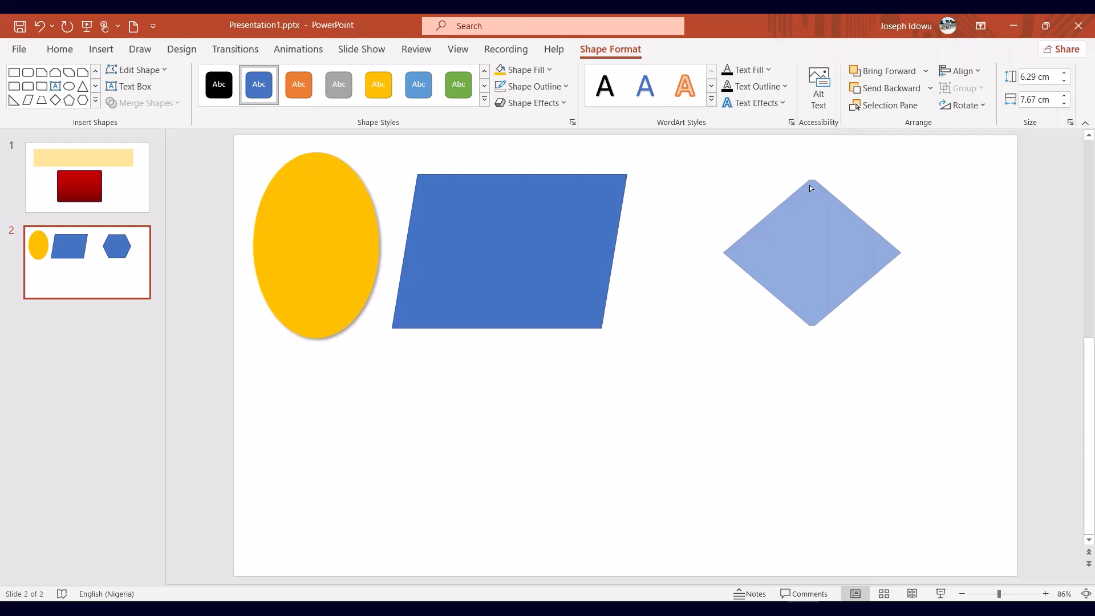
drag(809, 185, 697, 184)
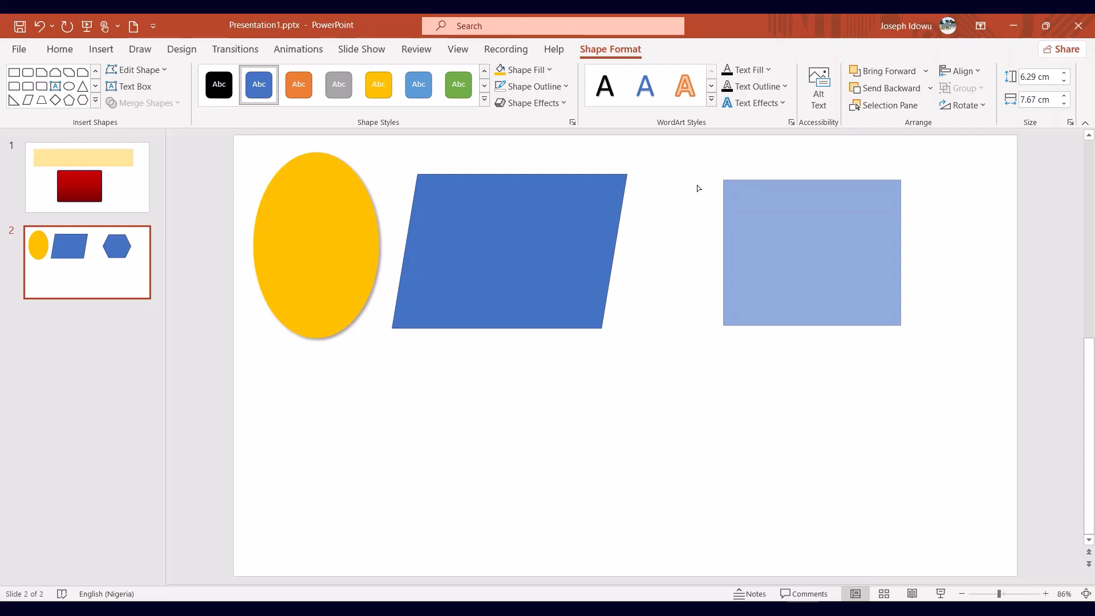
drag(697, 185, 755, 186)
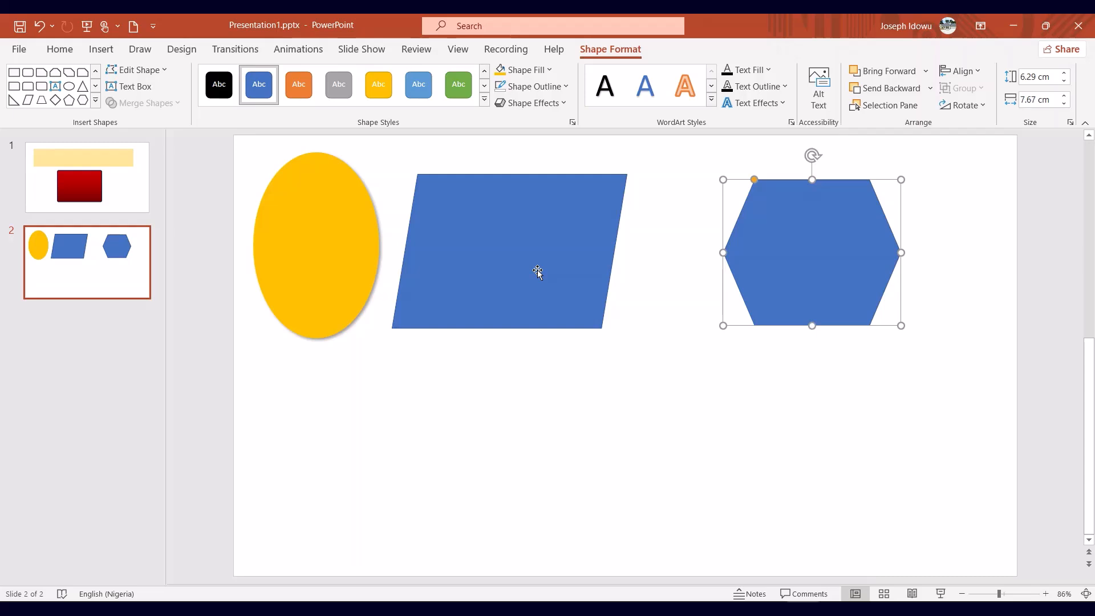
Step: Label the hexagon "hexagon" and the blue slanted shape "parallelogram" with text inside each shape
text(hexagon)
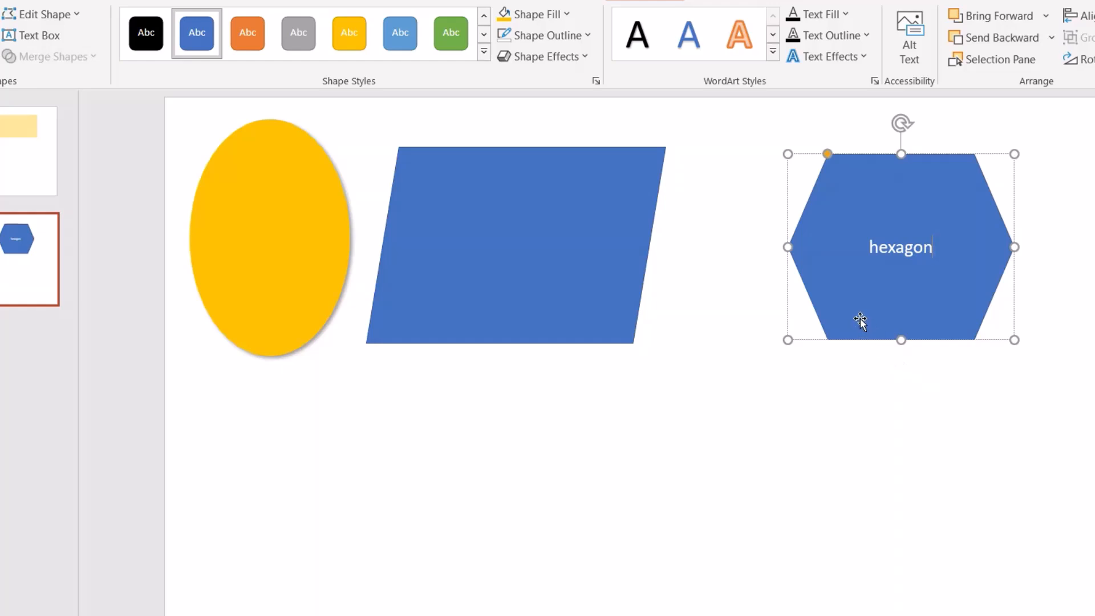
click(846, 311)
click(469, 249)
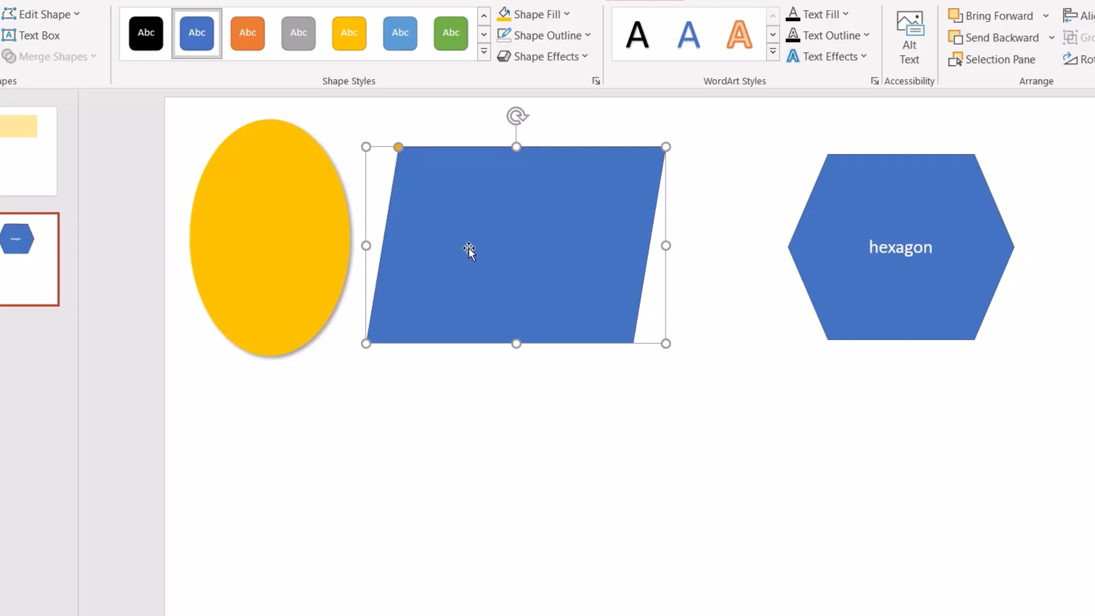
text(parallelogram)
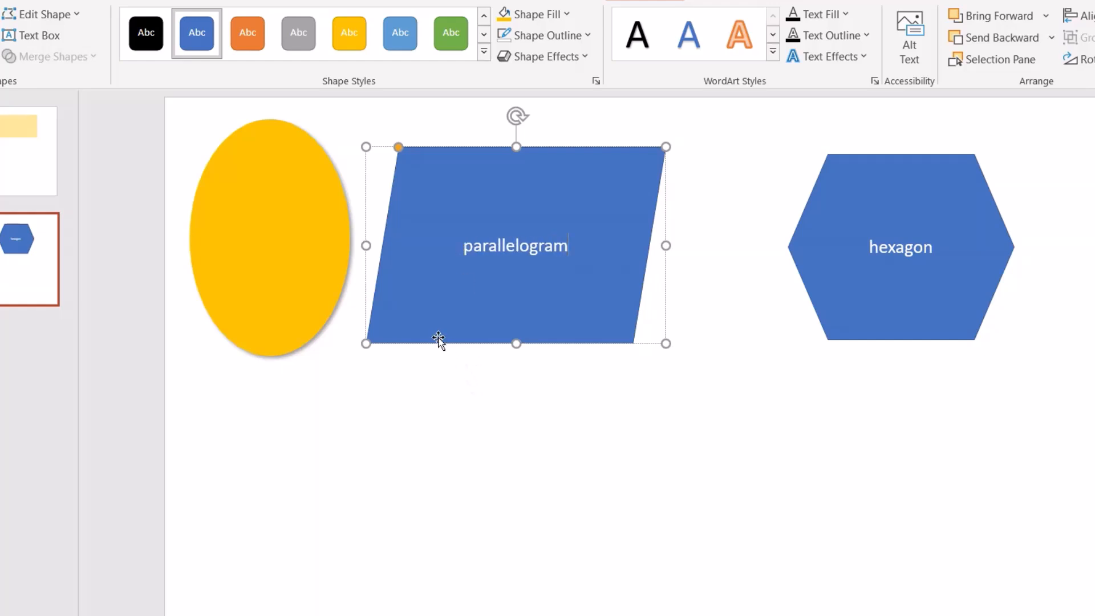
click(405, 326)
drag(464, 248, 569, 244)
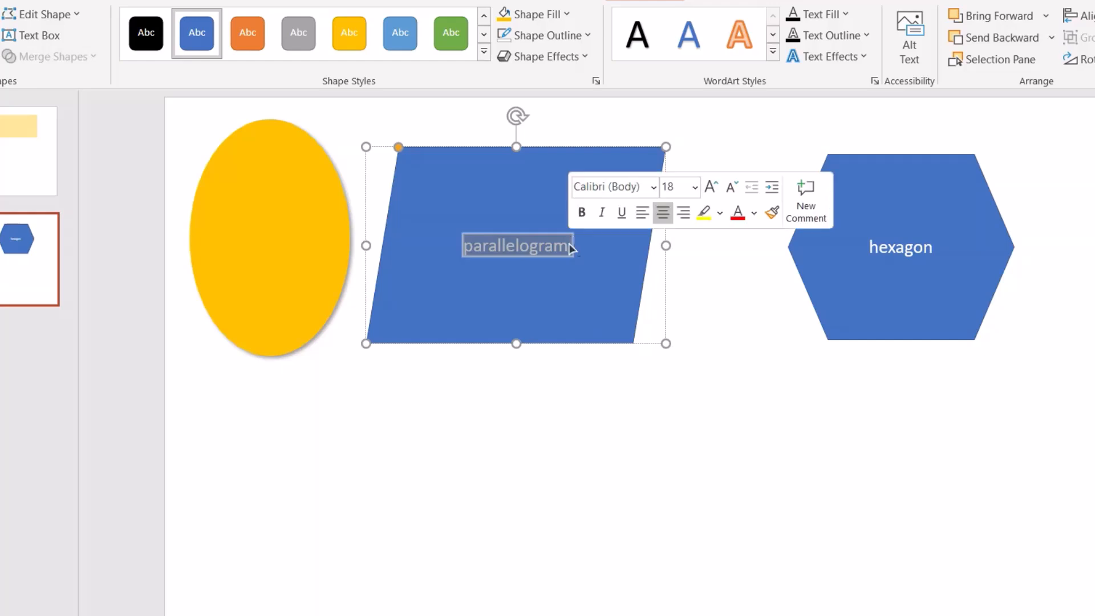
click(568, 244)
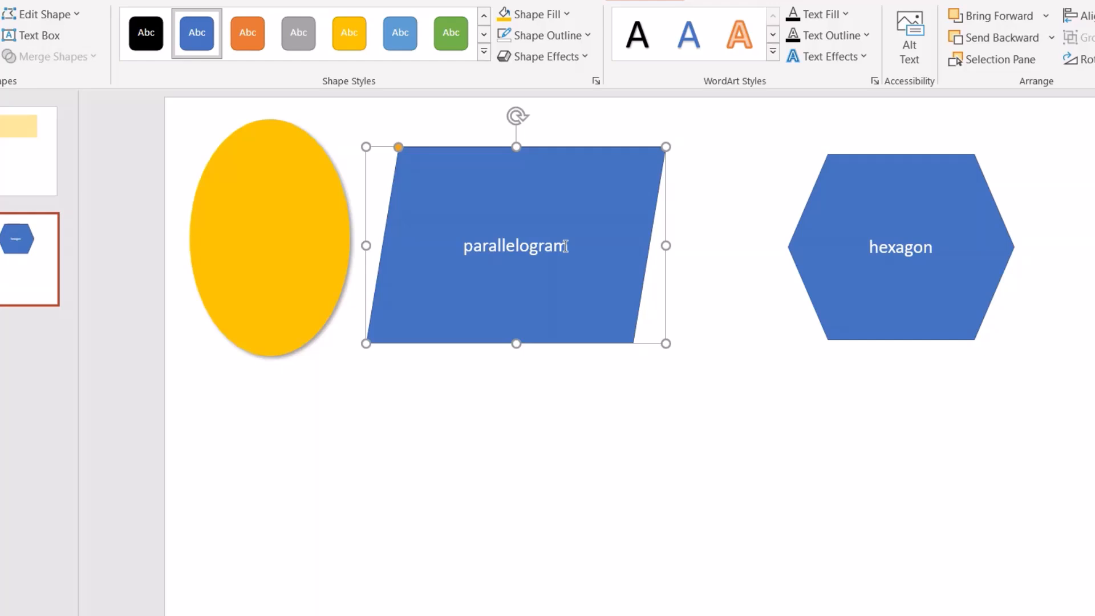
double_click(565, 247)
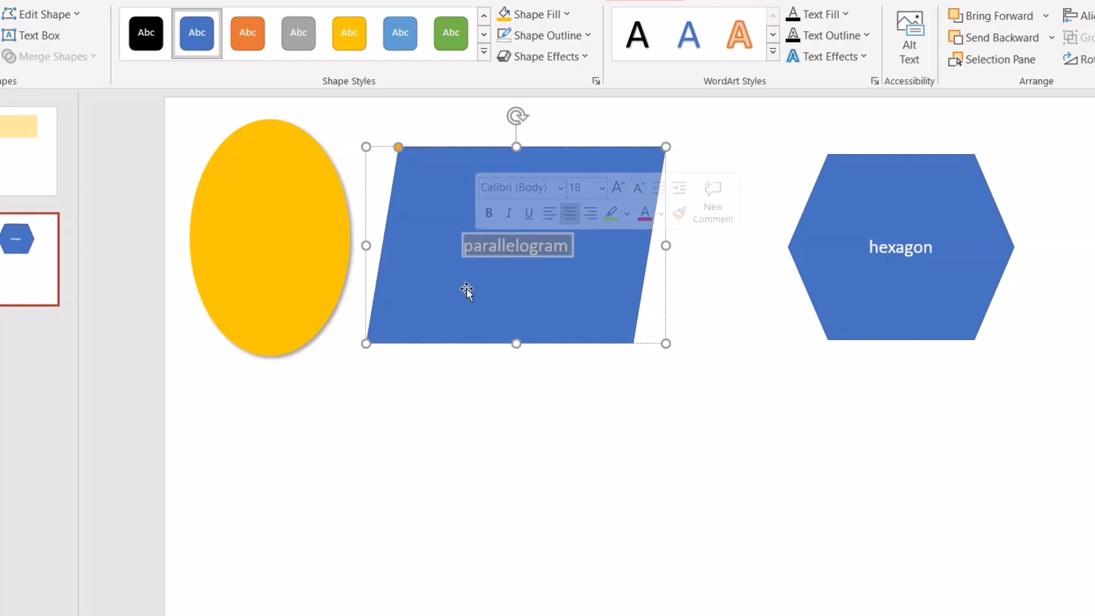
click(452, 365)
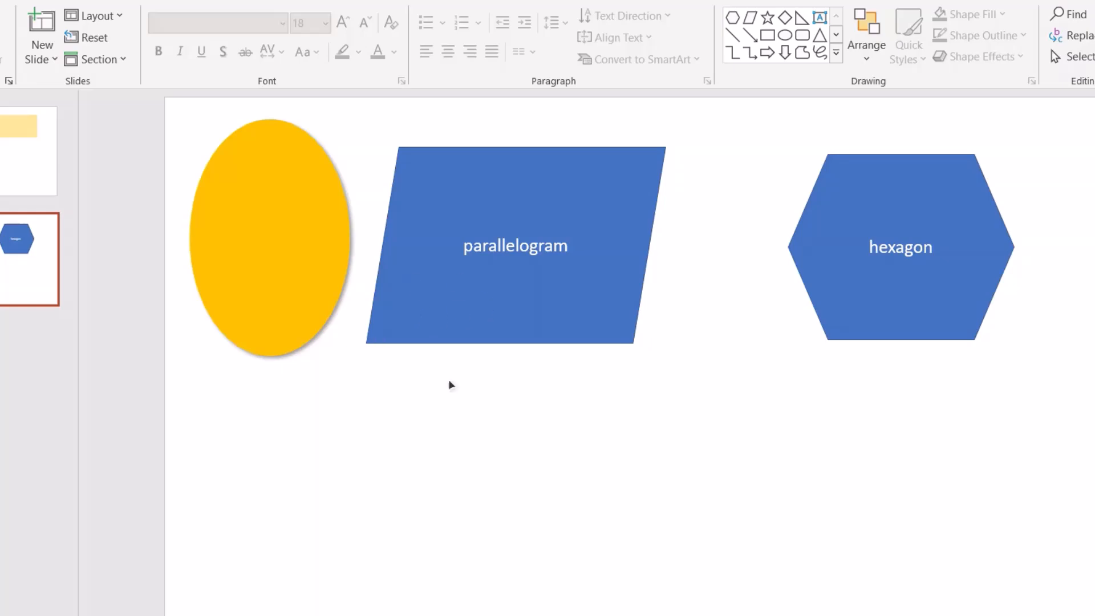
Step: Select the whole parallelogram and show the font formatting options for its label
click(429, 300)
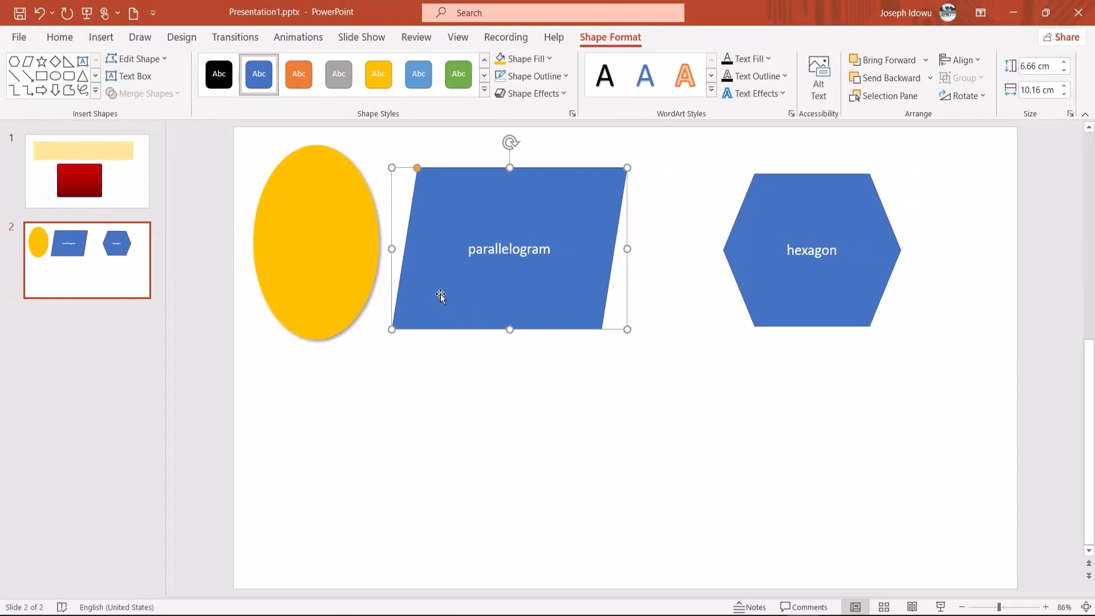
click(59, 38)
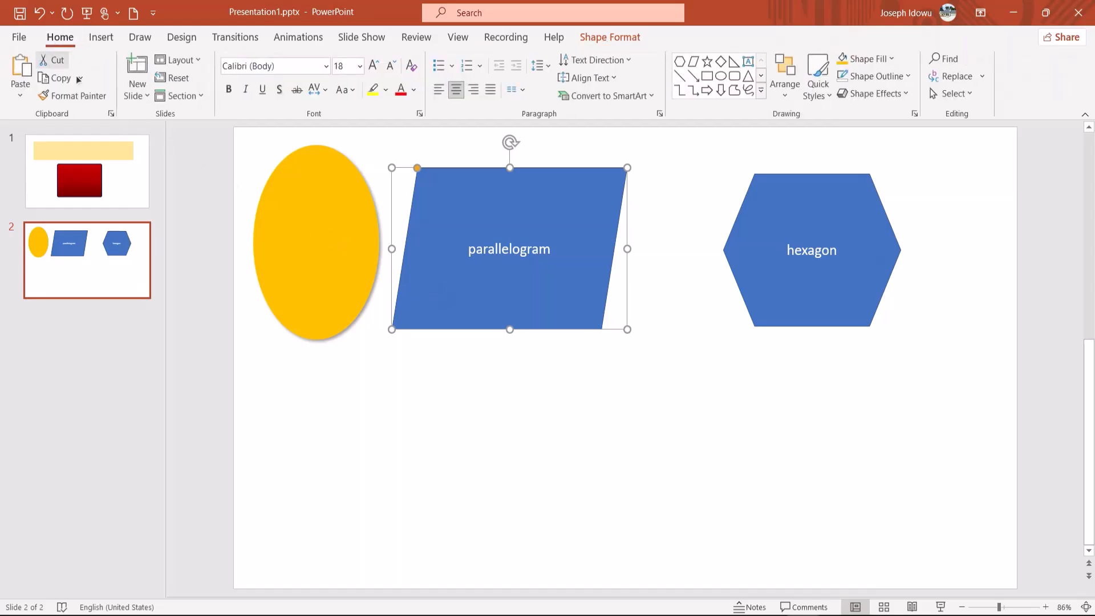